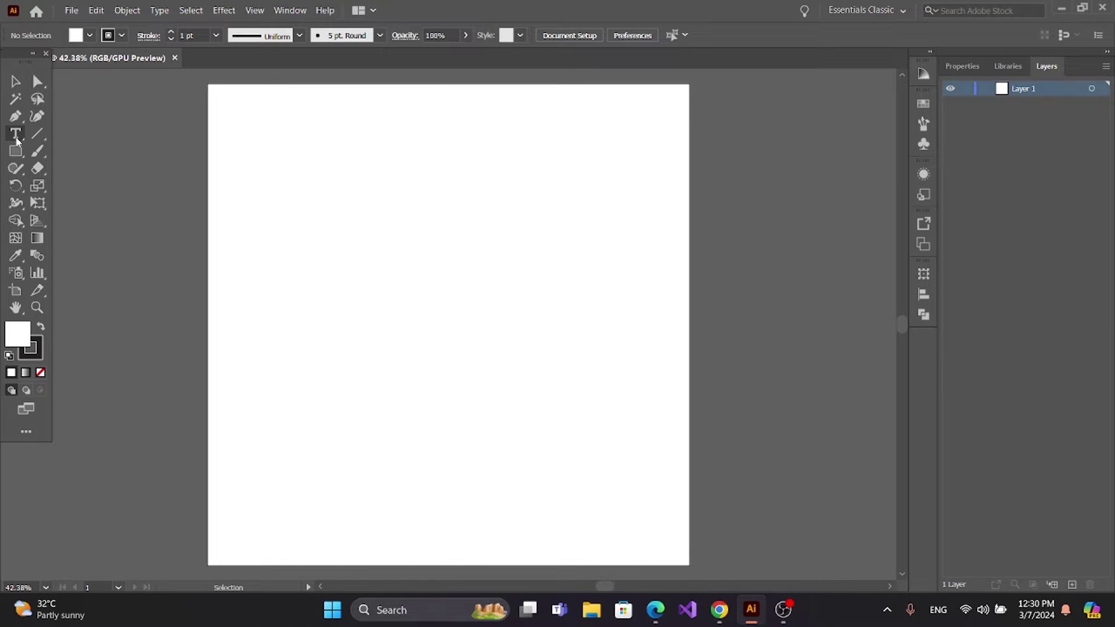
Type the capital letters AB near the middle of the page.
click(374, 280)
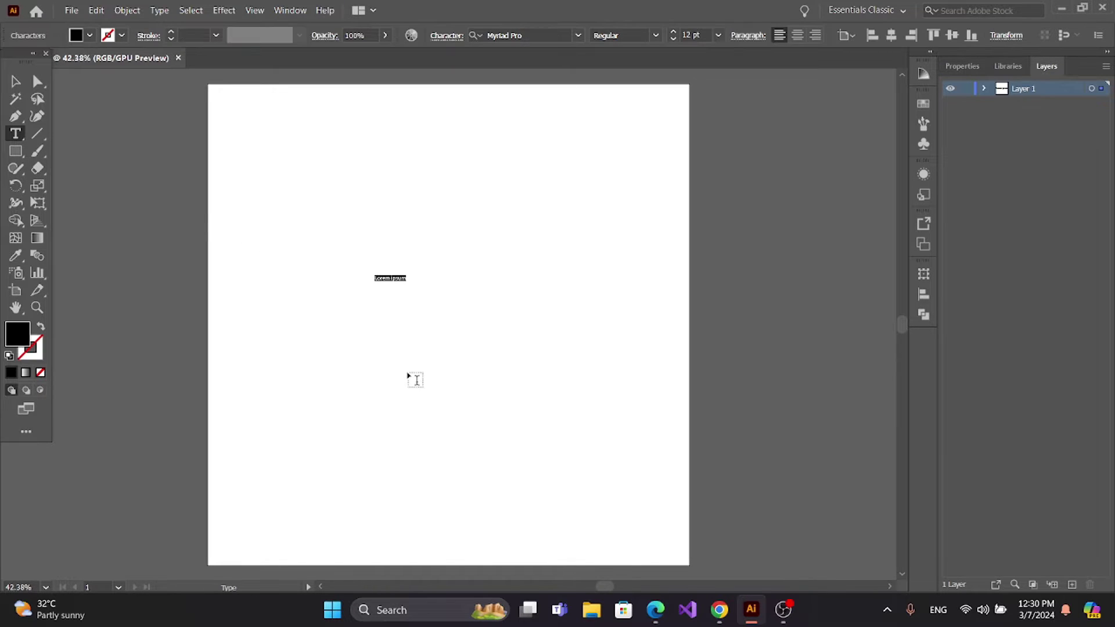
key(Caps_Lock)
text(A)
key(Caps_Lock)
Scale the AB text proportionally from its centre to about 301.879 pt.
click(16, 82)
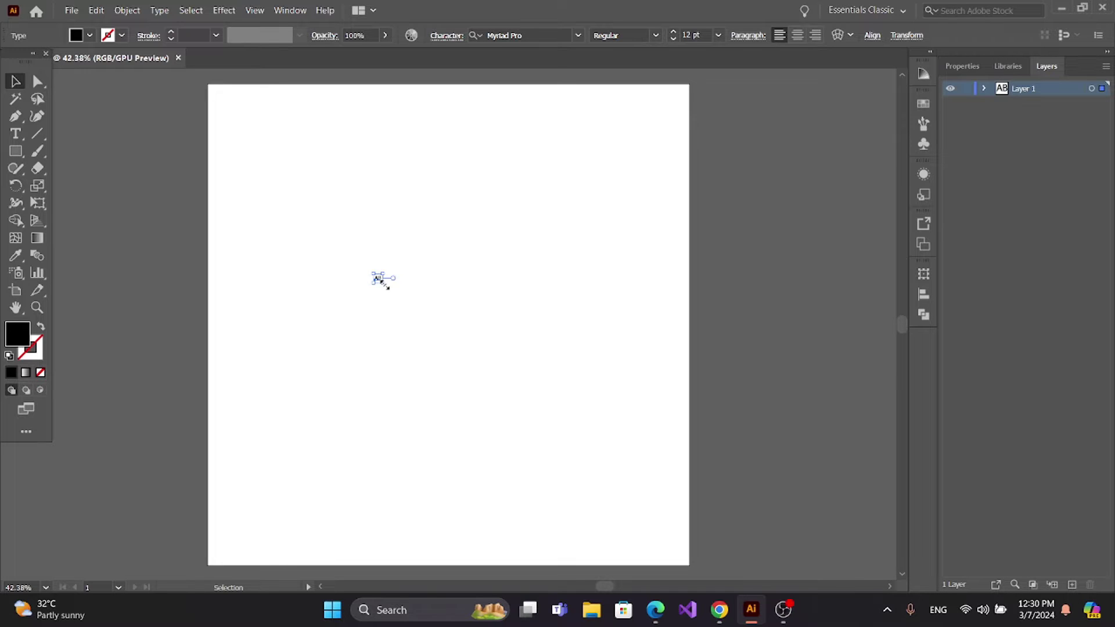
key(alt+shift)
drag(383, 283, 476, 300)
click(462, 390)
click(419, 297)
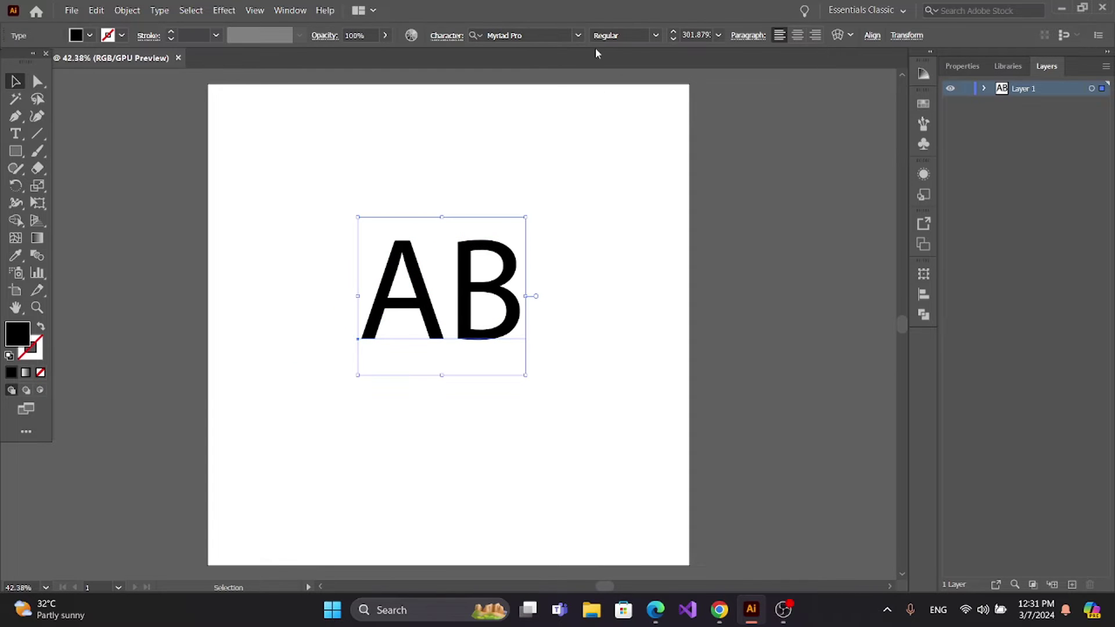
Set the AB text in the nevis Bold font.
click(577, 35)
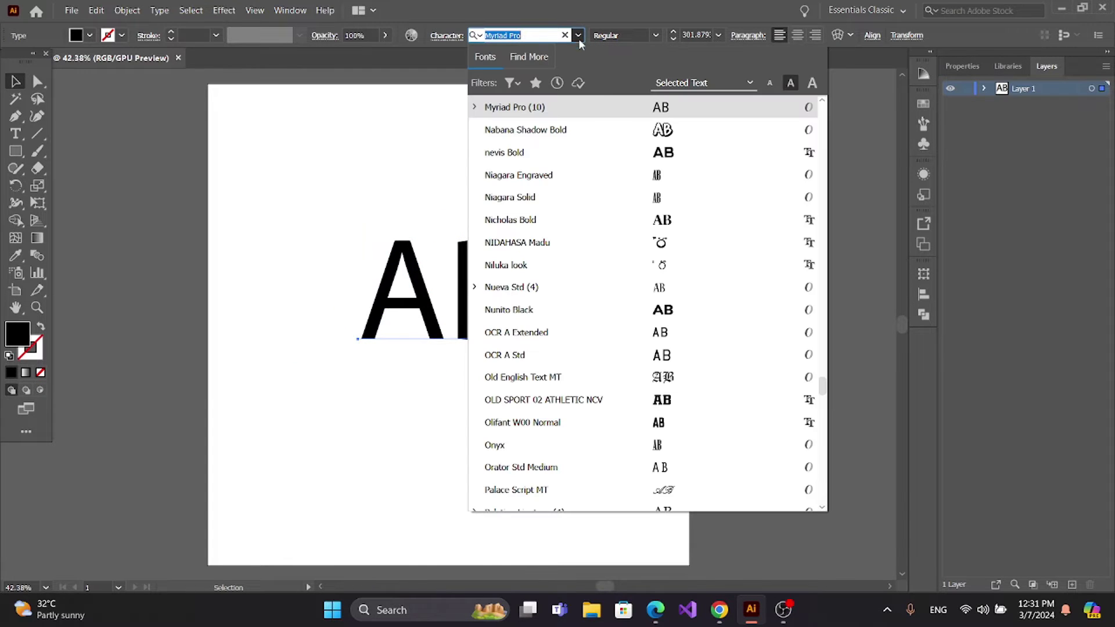
click(621, 154)
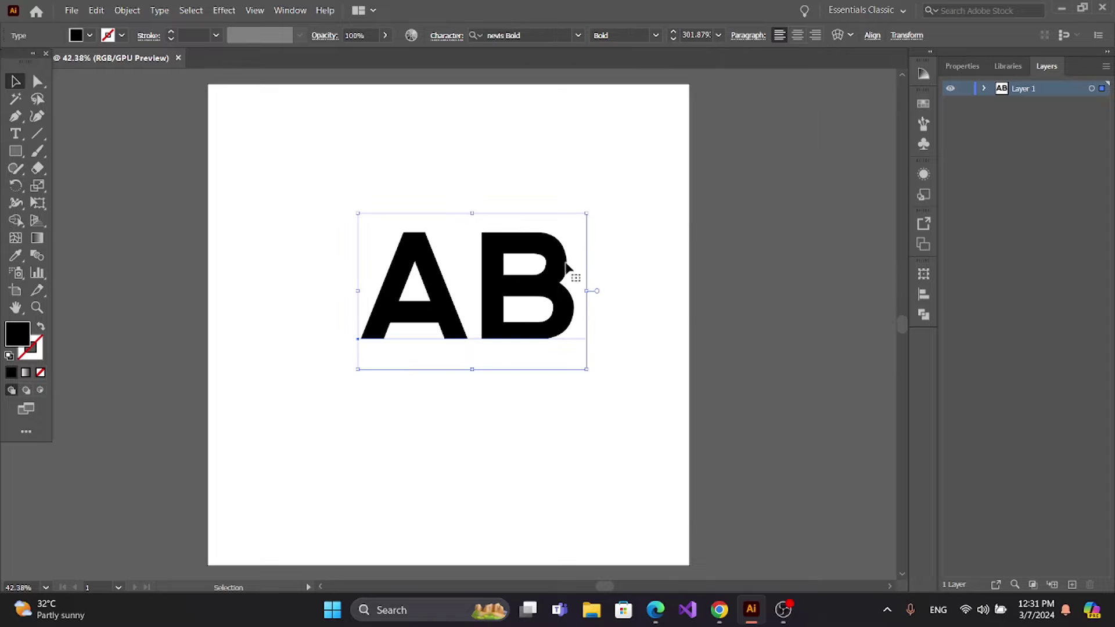
click(652, 231)
click(491, 295)
Expand the AB text into outlines and ungroup the letters.
click(128, 11)
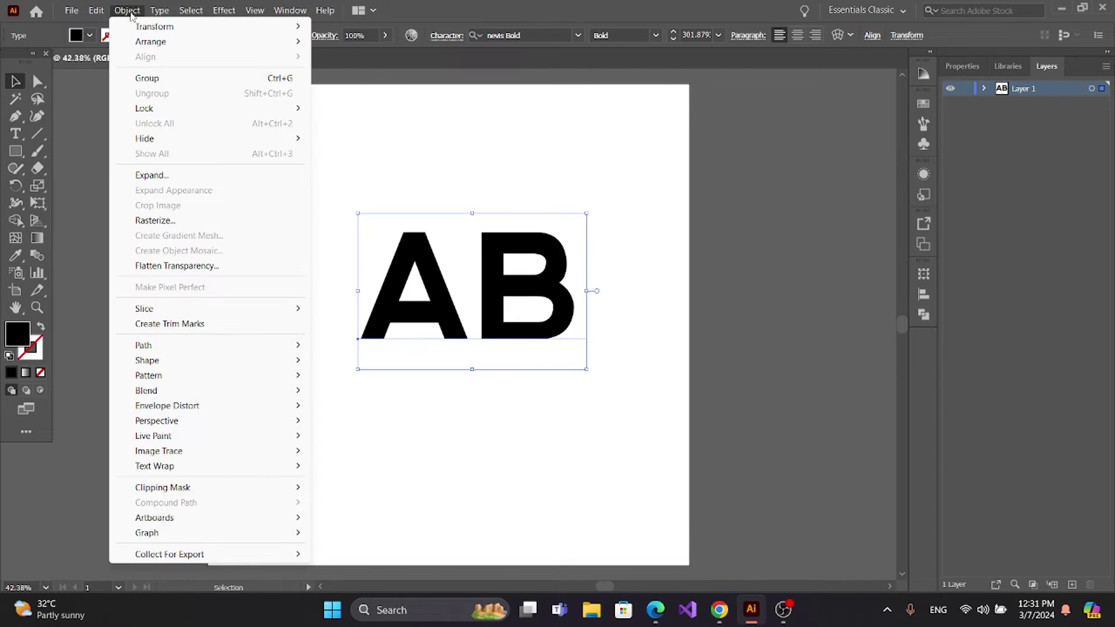
click(151, 175)
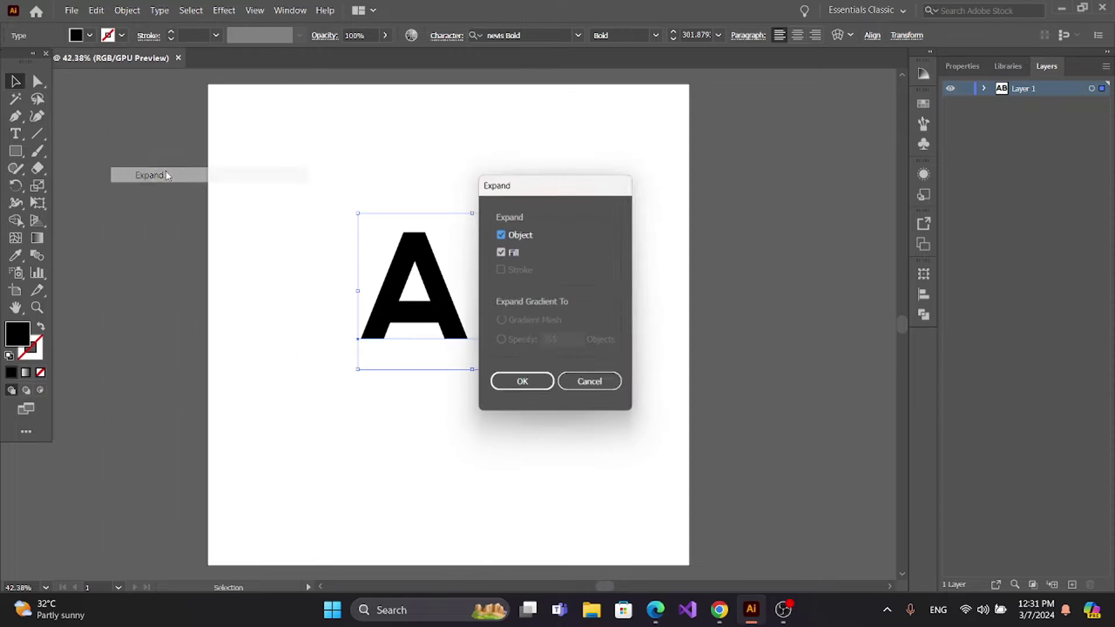
click(522, 387)
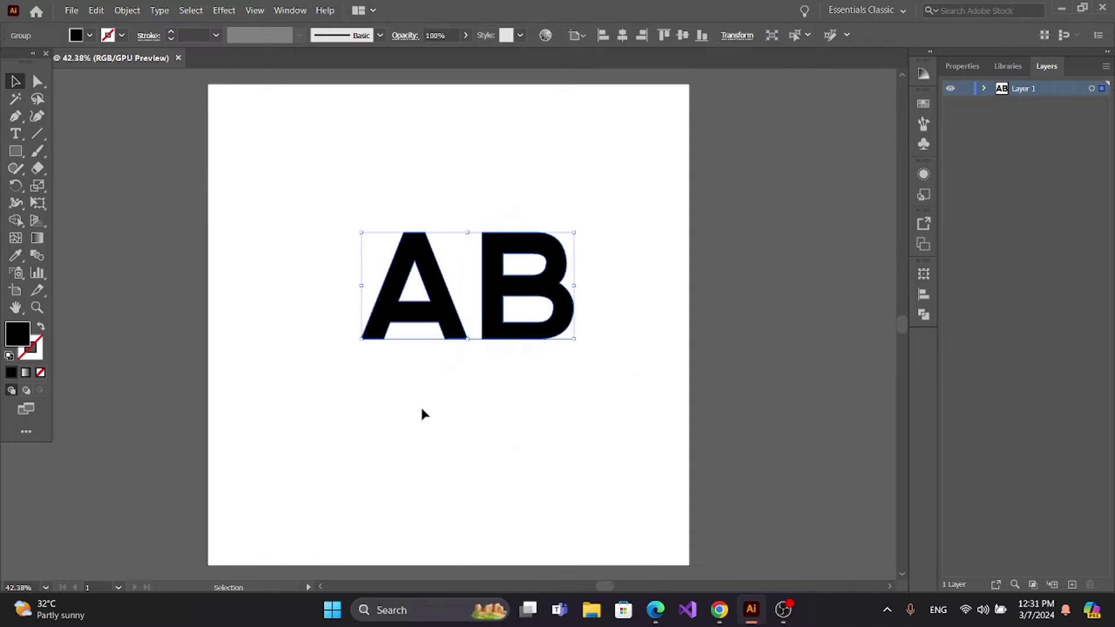
click(129, 11)
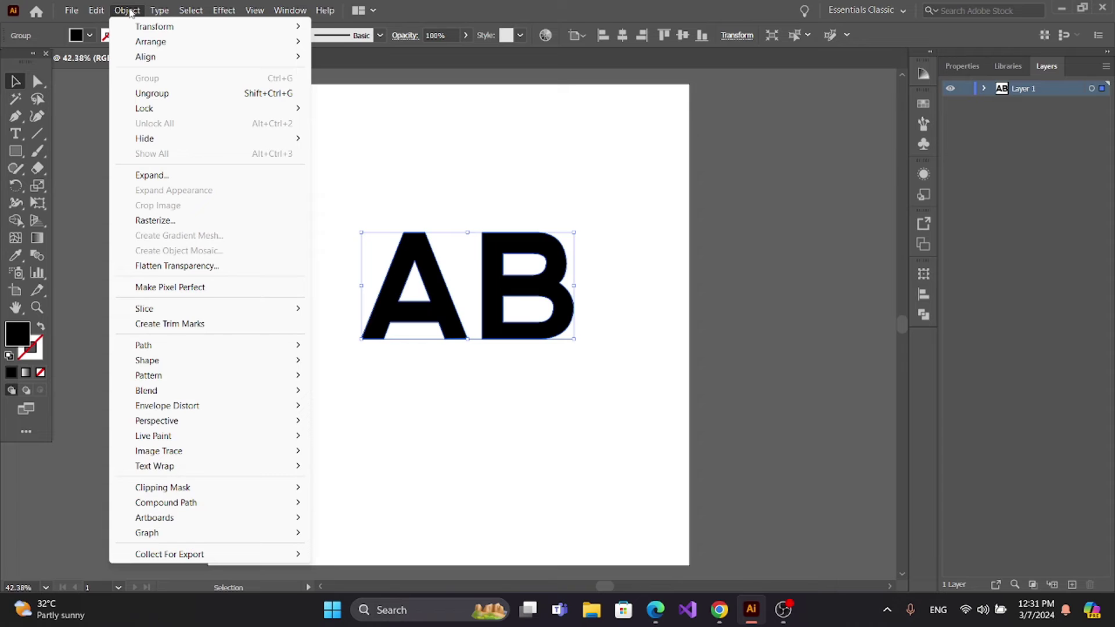
click(152, 93)
click(279, 227)
Offset the letters, placing the A up-left and the B down-right.
click(491, 270)
drag(491, 270, 523, 259)
drag(427, 279, 392, 272)
drag(522, 248, 461, 259)
click(455, 389)
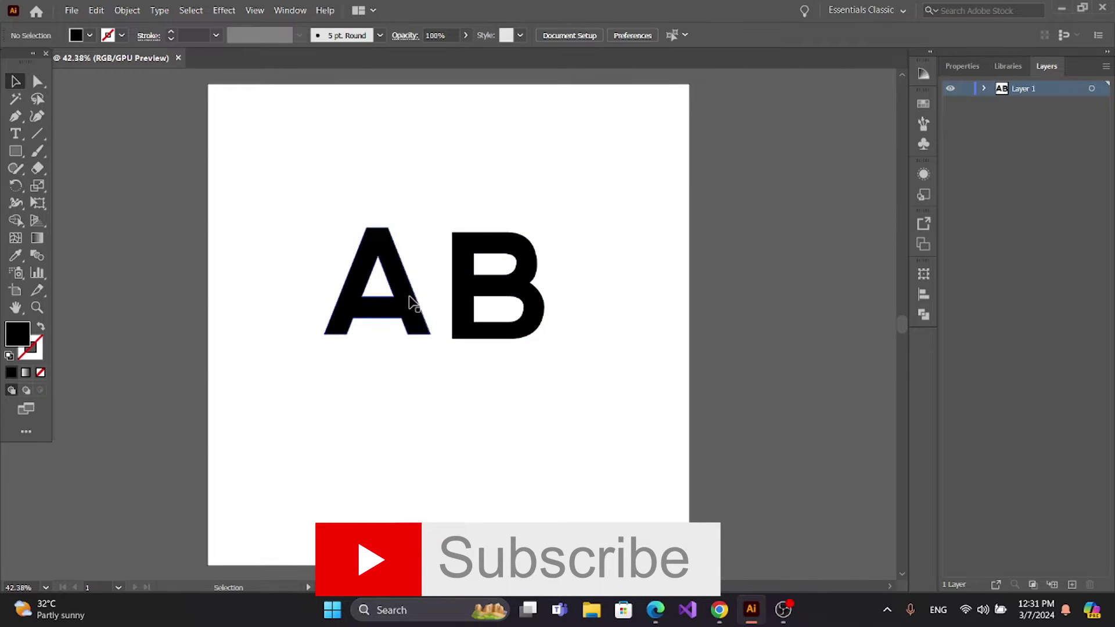
drag(471, 313, 536, 385)
drag(420, 293, 440, 280)
drag(523, 323, 522, 303)
click(381, 399)
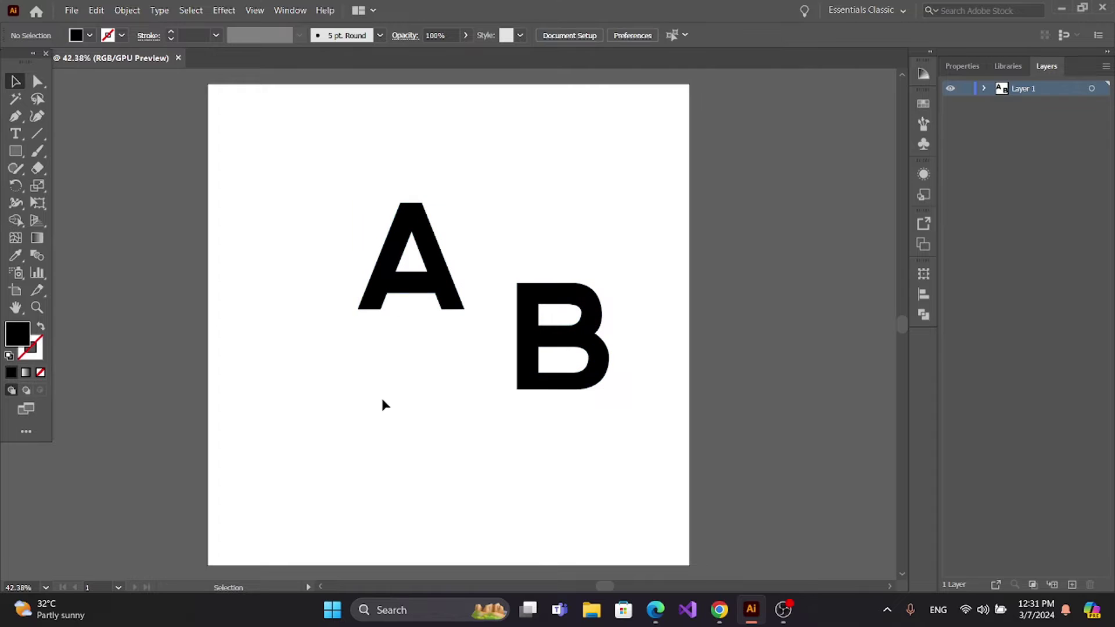
Draw a diagonal line with a black stroke through the lower right of the A.
click(38, 134)
drag(560, 315, 415, 315)
key(alt)
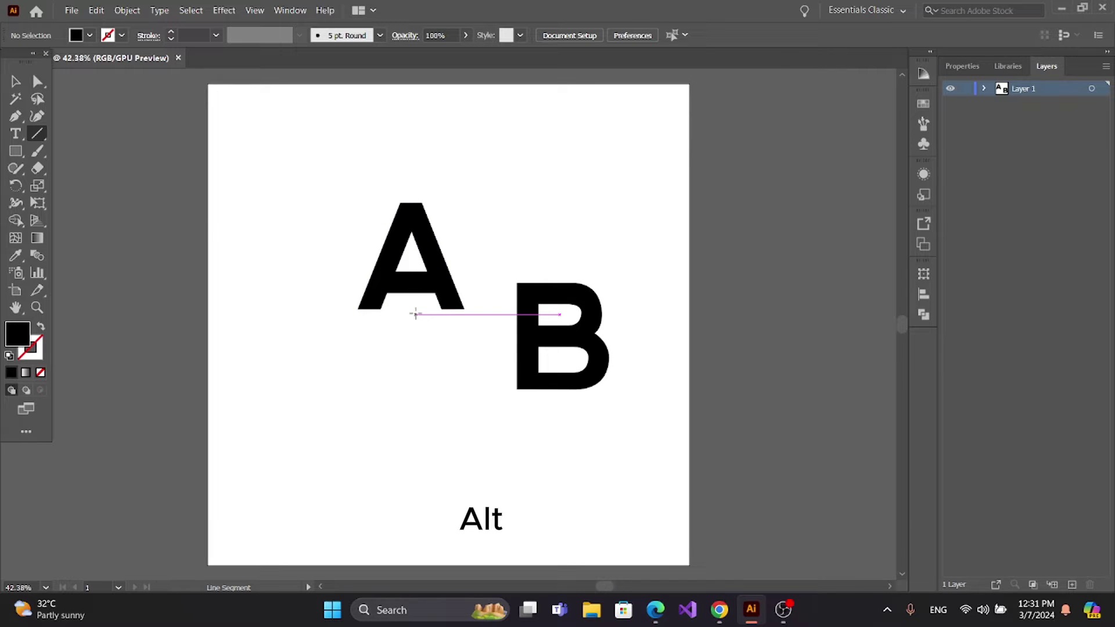
drag(418, 315, 351, 379)
click(108, 35)
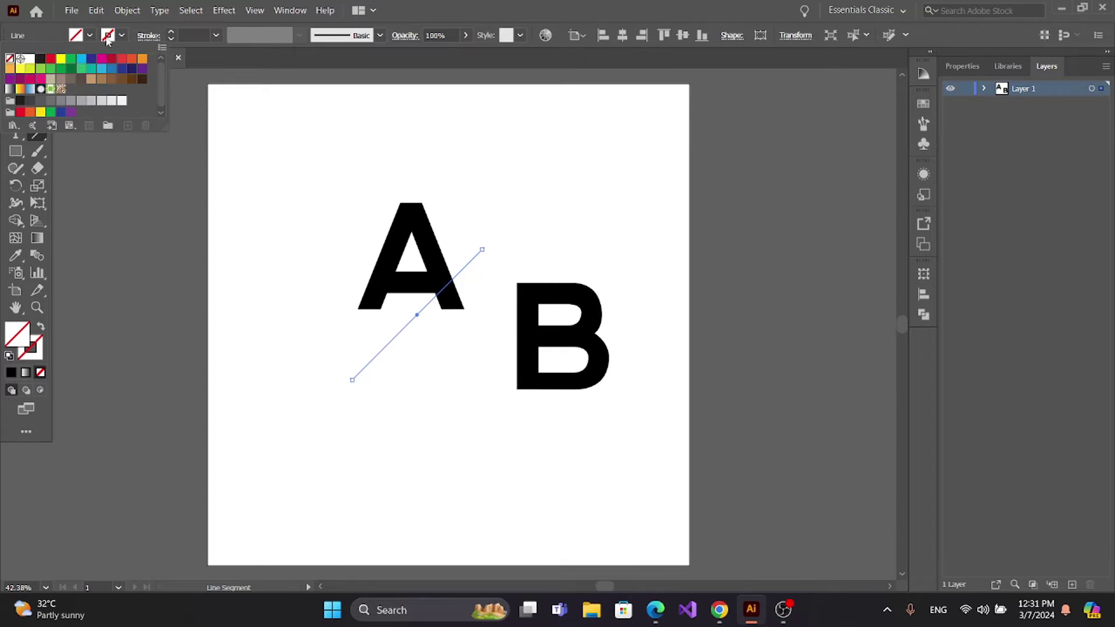
click(40, 60)
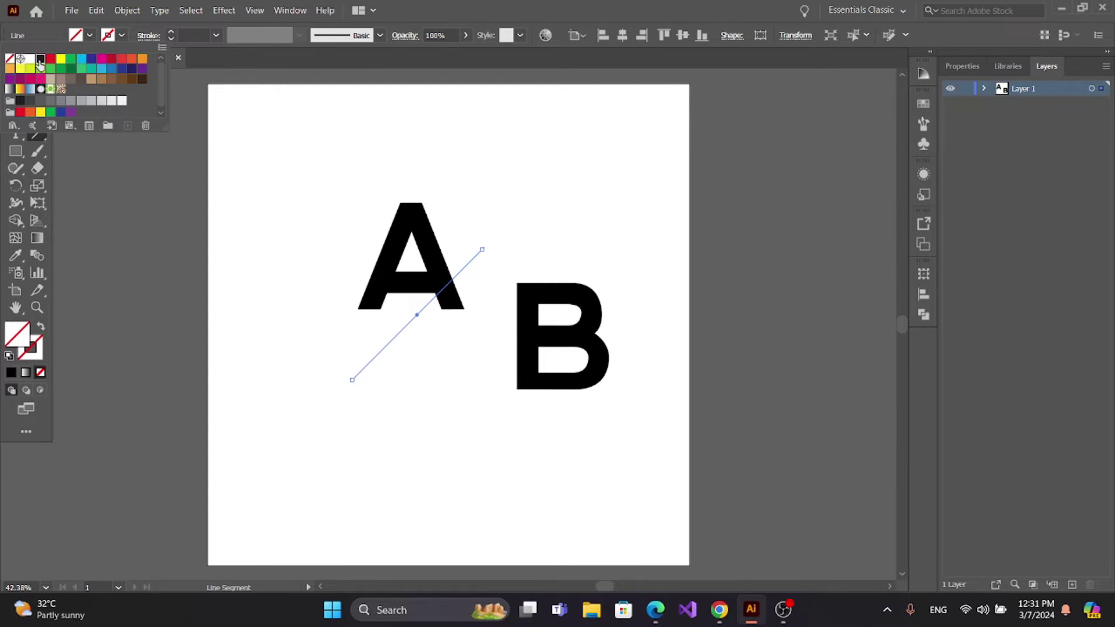
click(231, 156)
key(v)
click(221, 224)
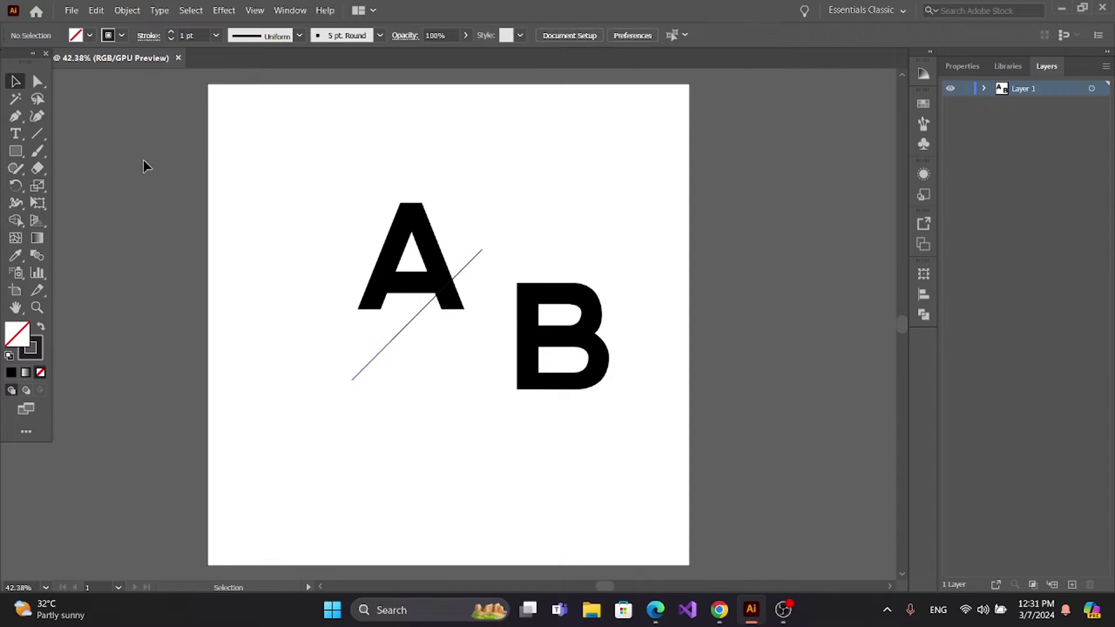
Nudge the first line into place, then Alt-drag a parallel copy across the B's upper left.
drag(398, 331, 407, 300)
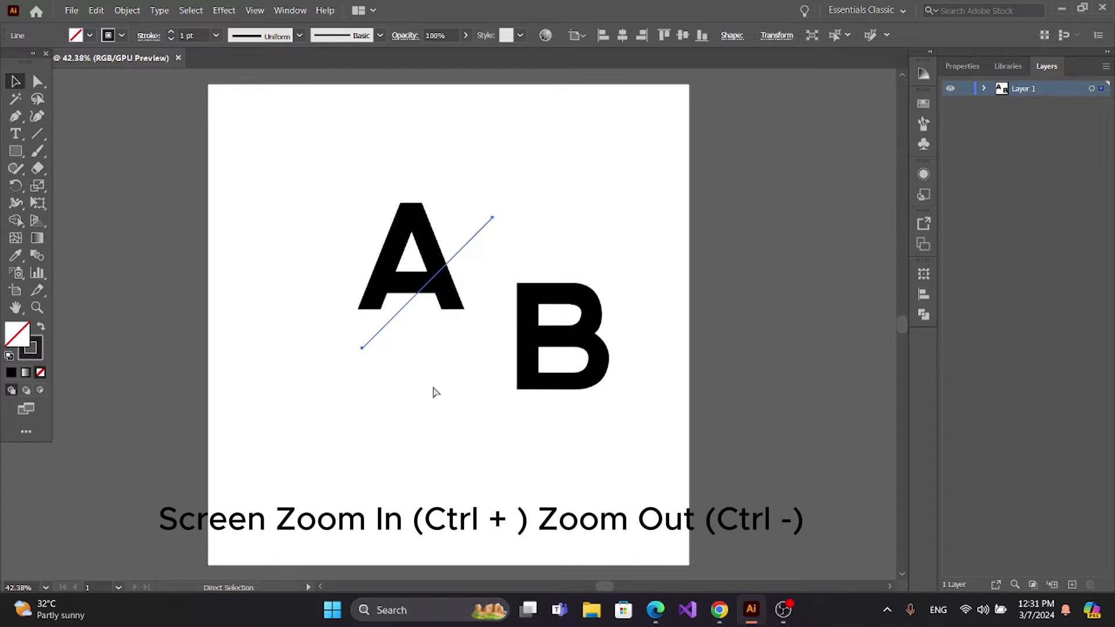
key(ctrl+plus)
key(ctrl+plus)
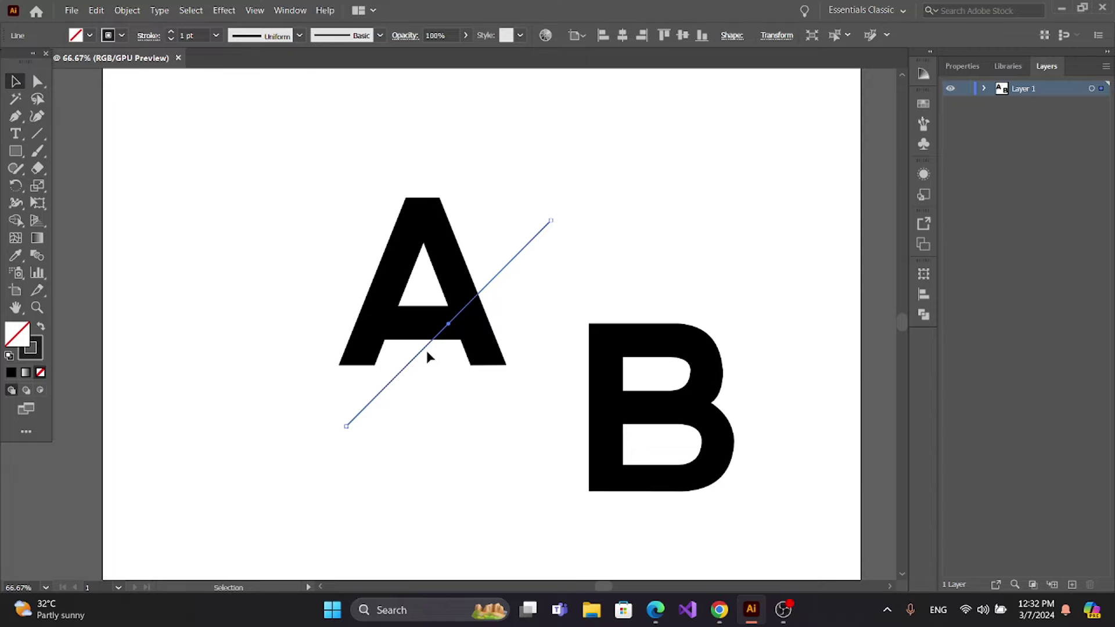
drag(425, 347, 426, 337)
click(444, 430)
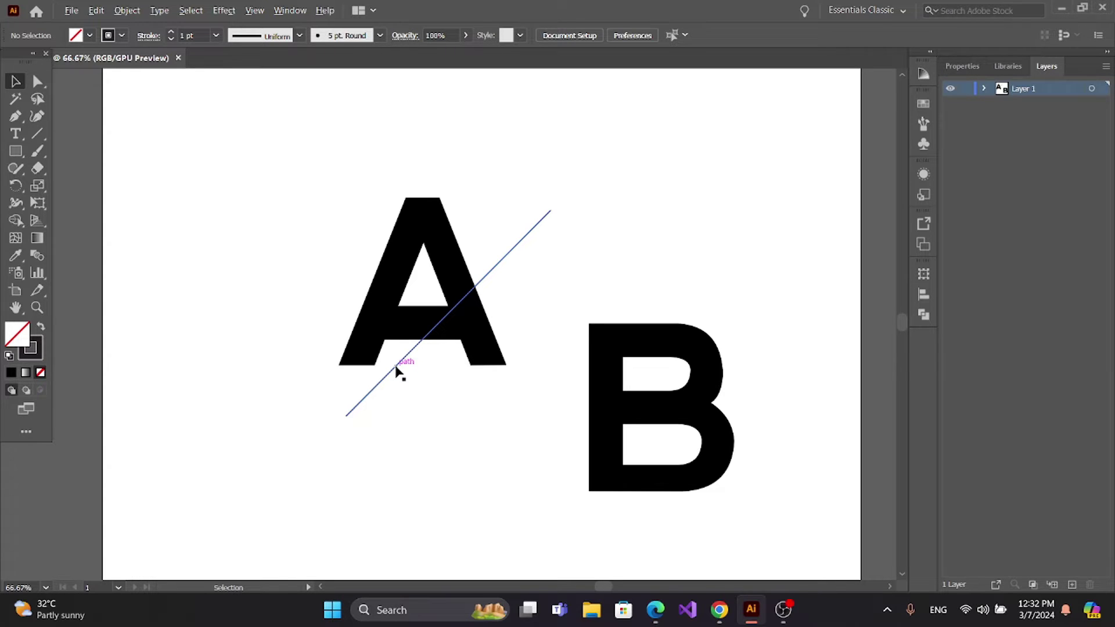
drag(395, 365, 549, 428)
click(441, 467)
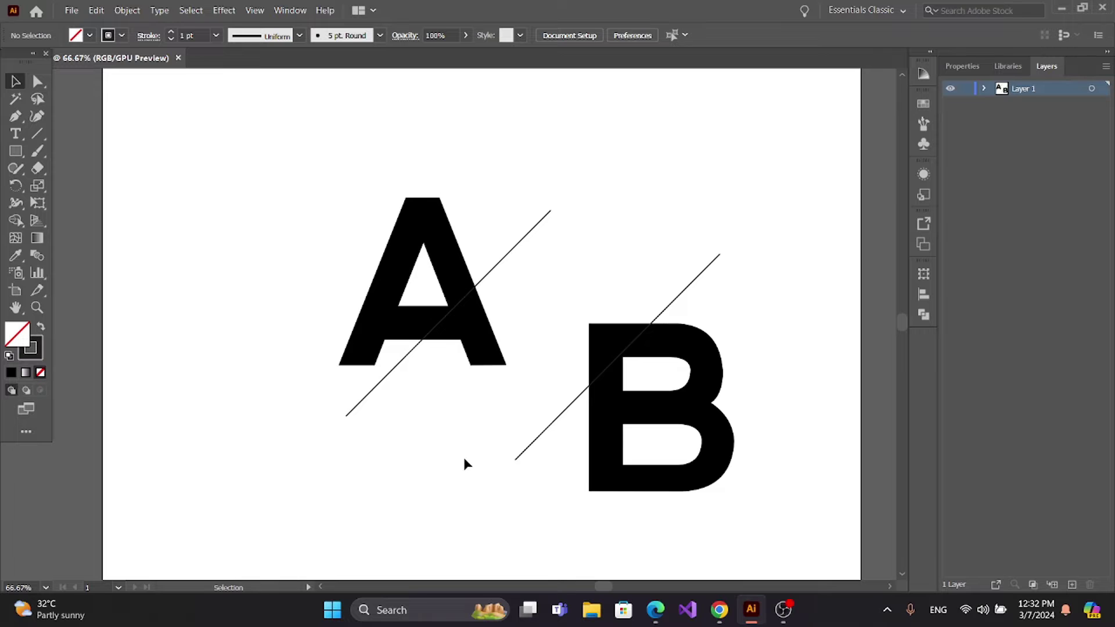
Use Shape Builder with Alt to delete the A's region below its line and the B's above.
key(ctrl+minus)
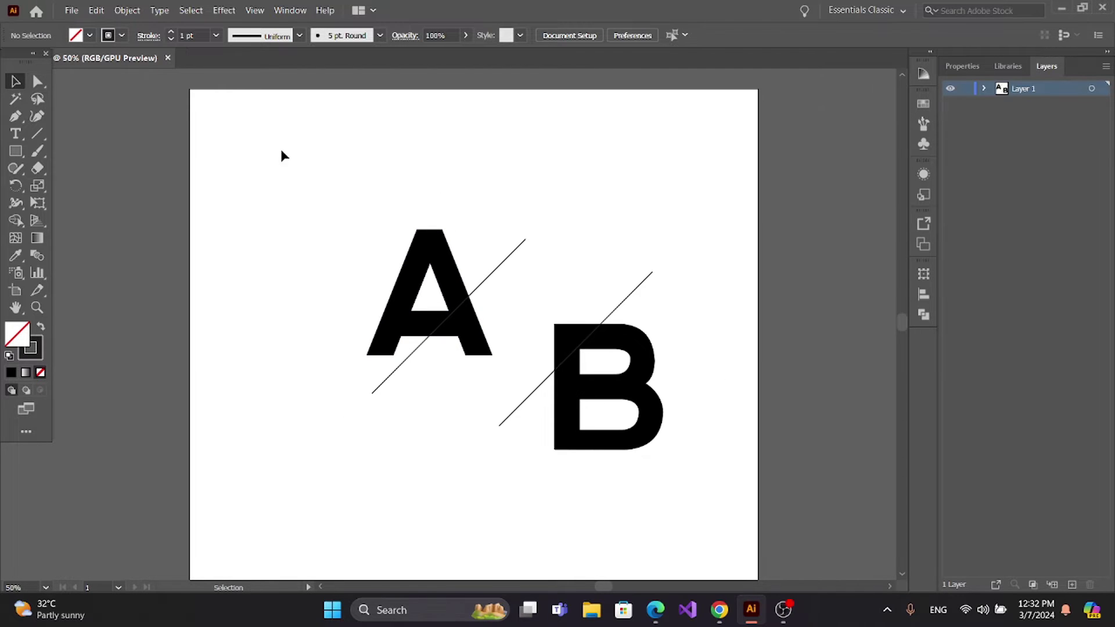
drag(291, 170, 735, 516)
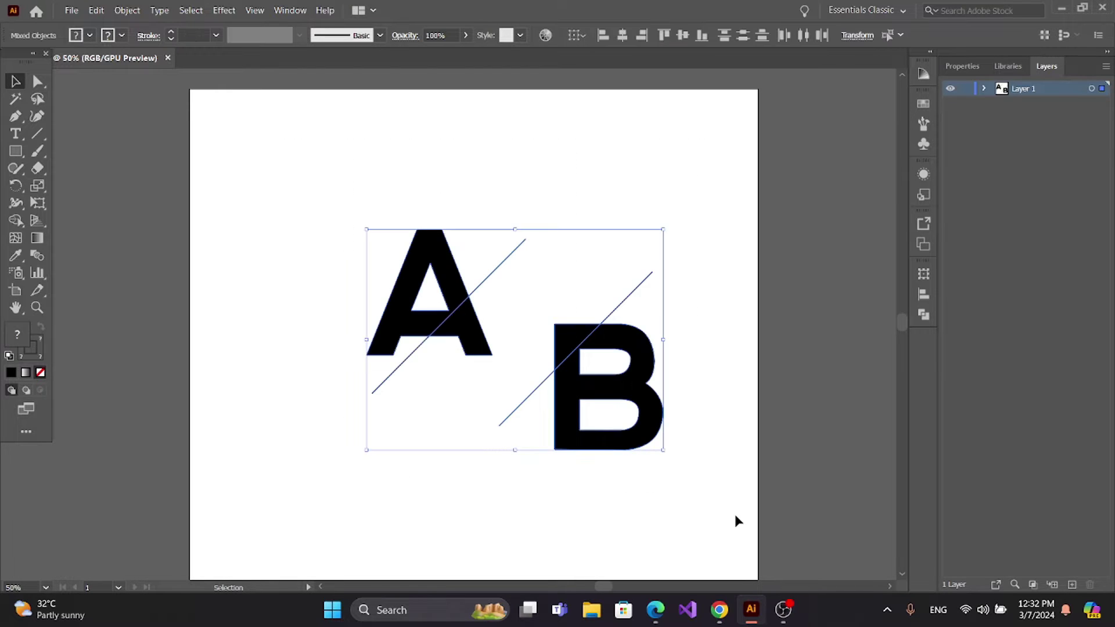
click(15, 220)
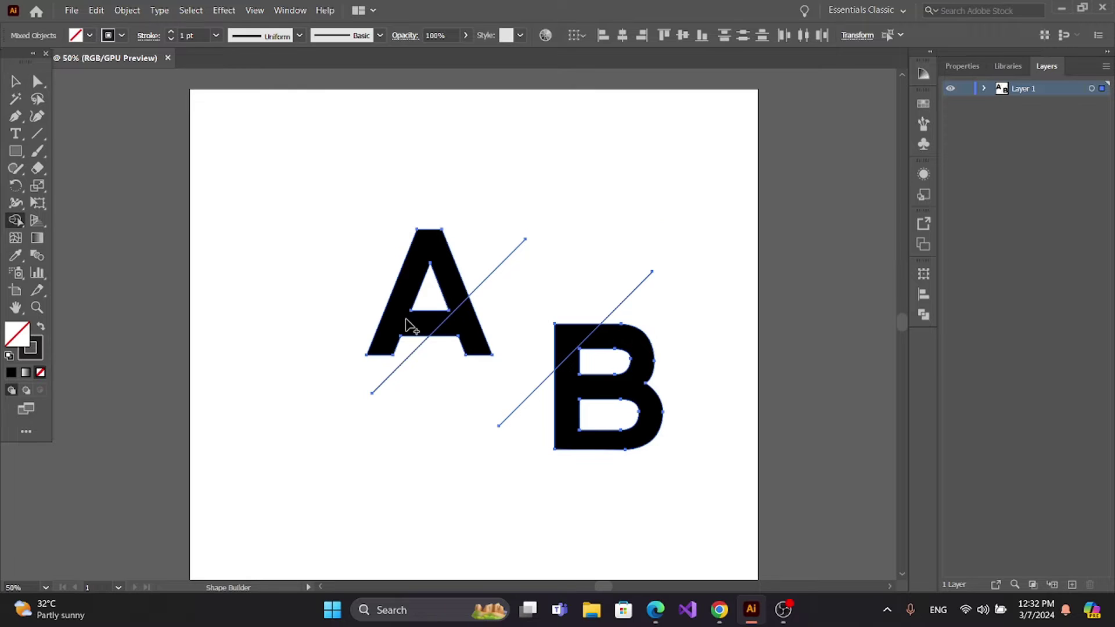
key(alt)
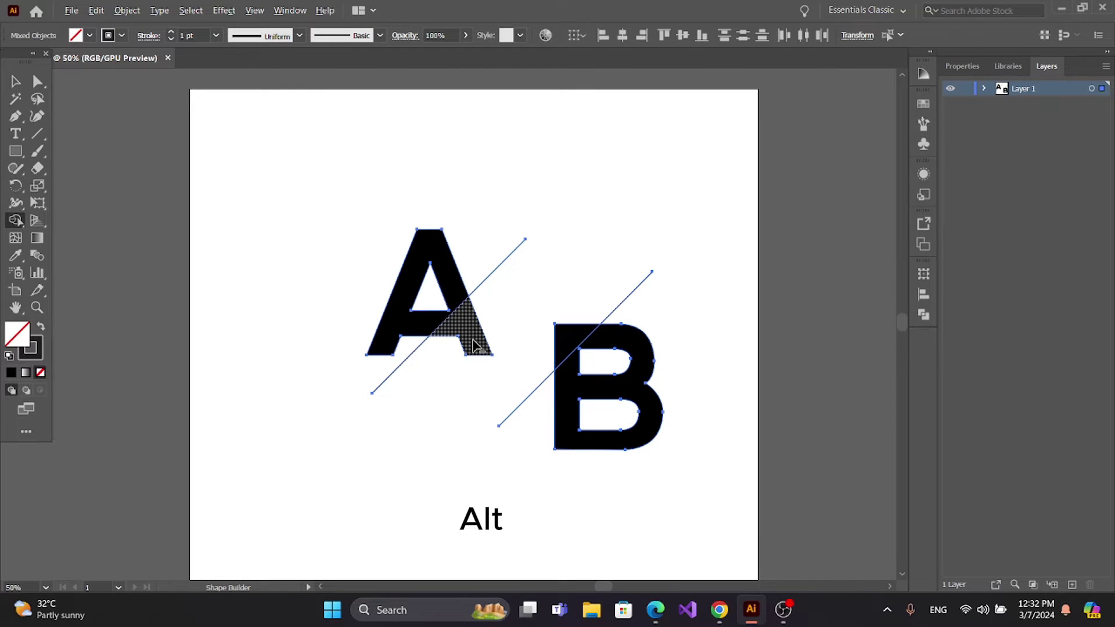
alt+click(473, 346)
alt+click(566, 351)
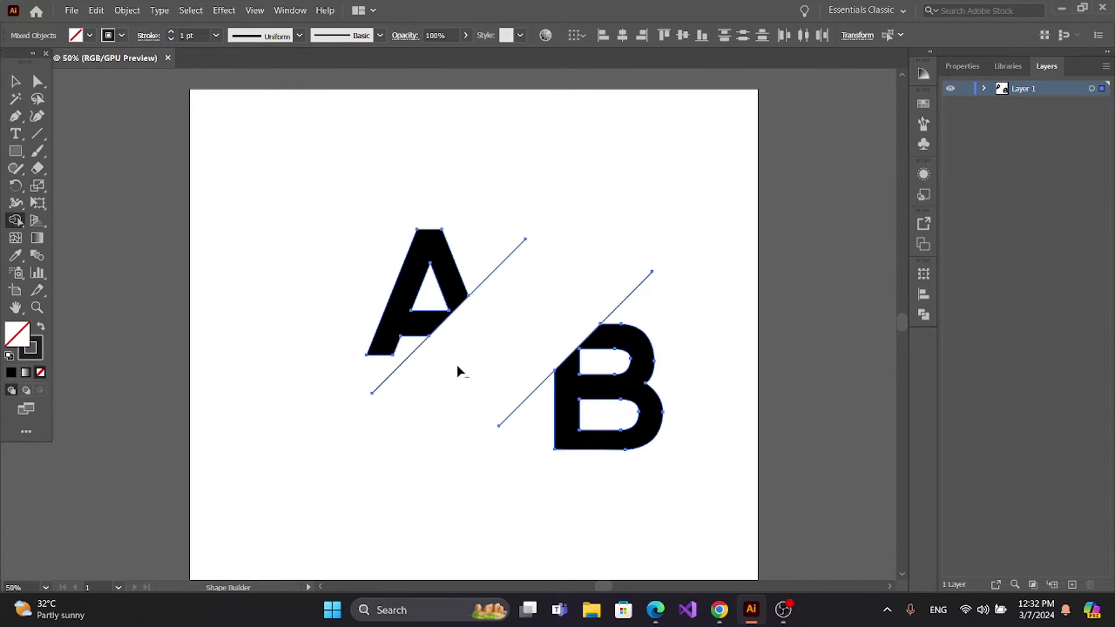
Delete both diagonal lines and move the B up-left against the A.
click(15, 81)
click(498, 183)
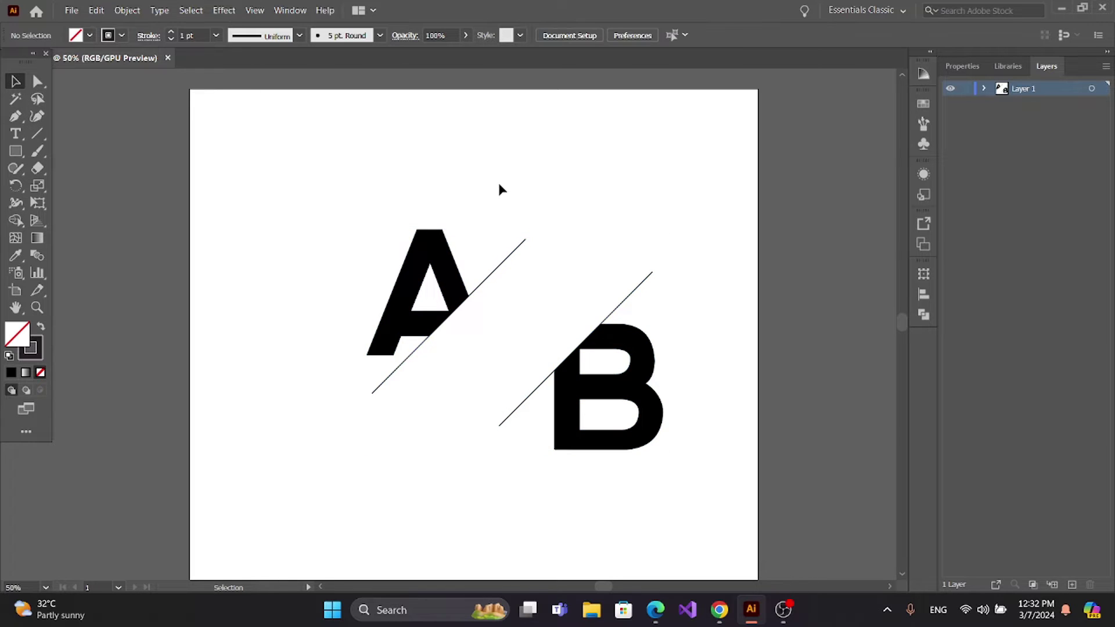
drag(500, 178, 669, 298)
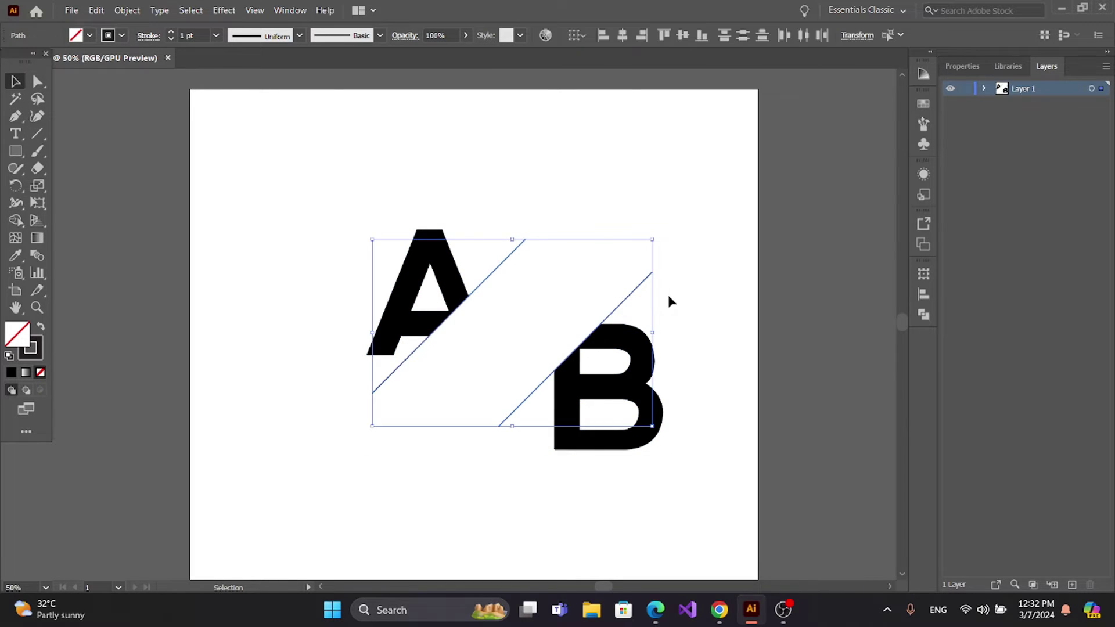
key(Delete)
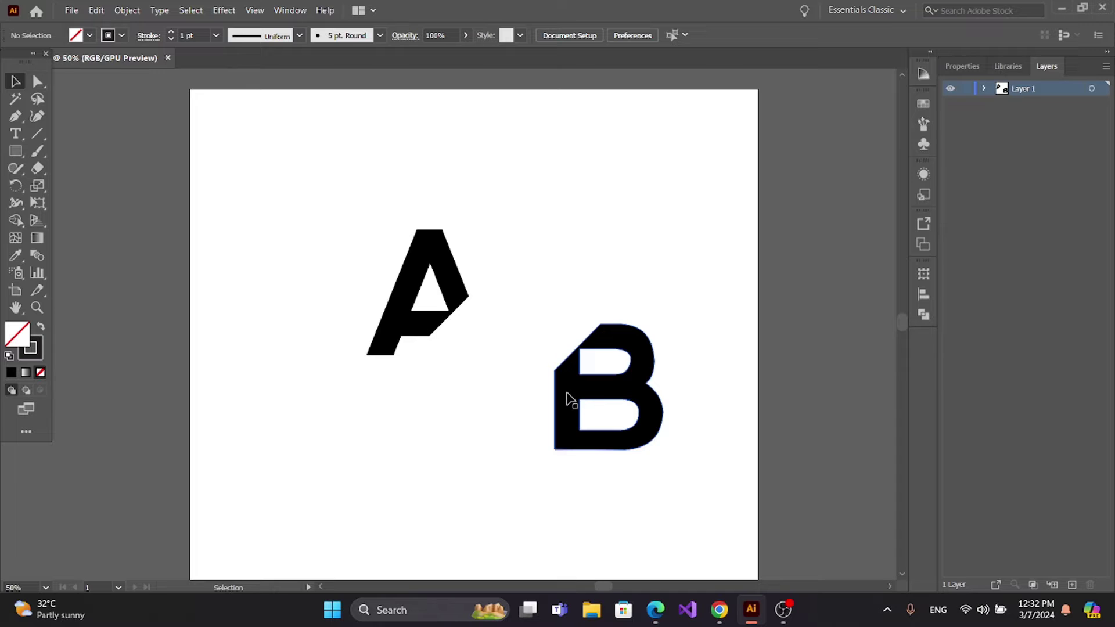
drag(566, 394, 461, 349)
click(360, 412)
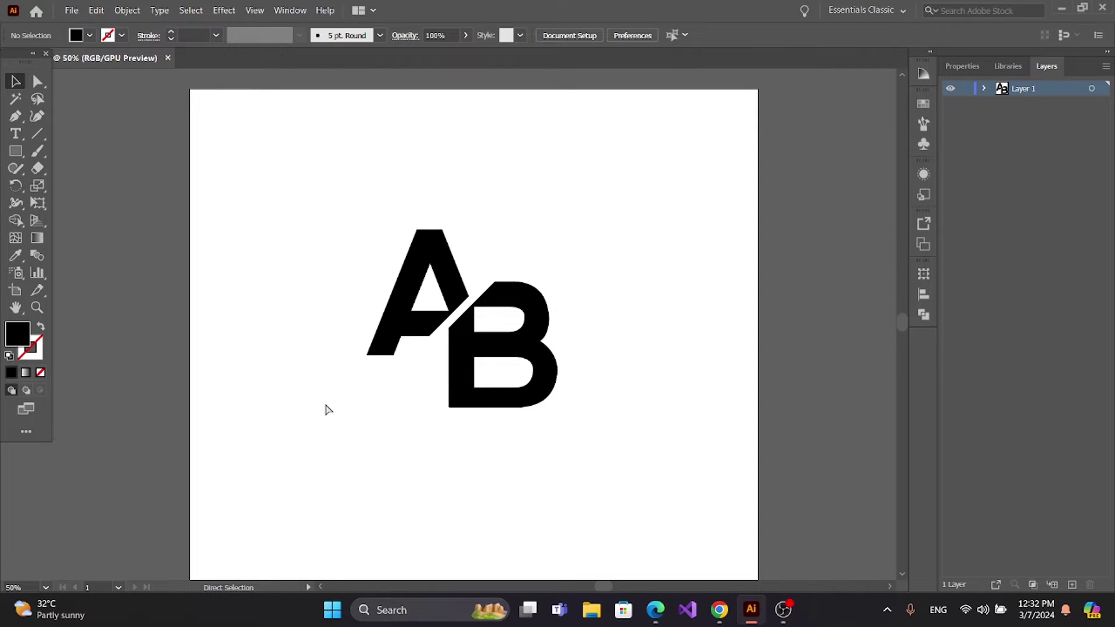
key(ctrl+equal)
click(479, 373)
click(343, 374)
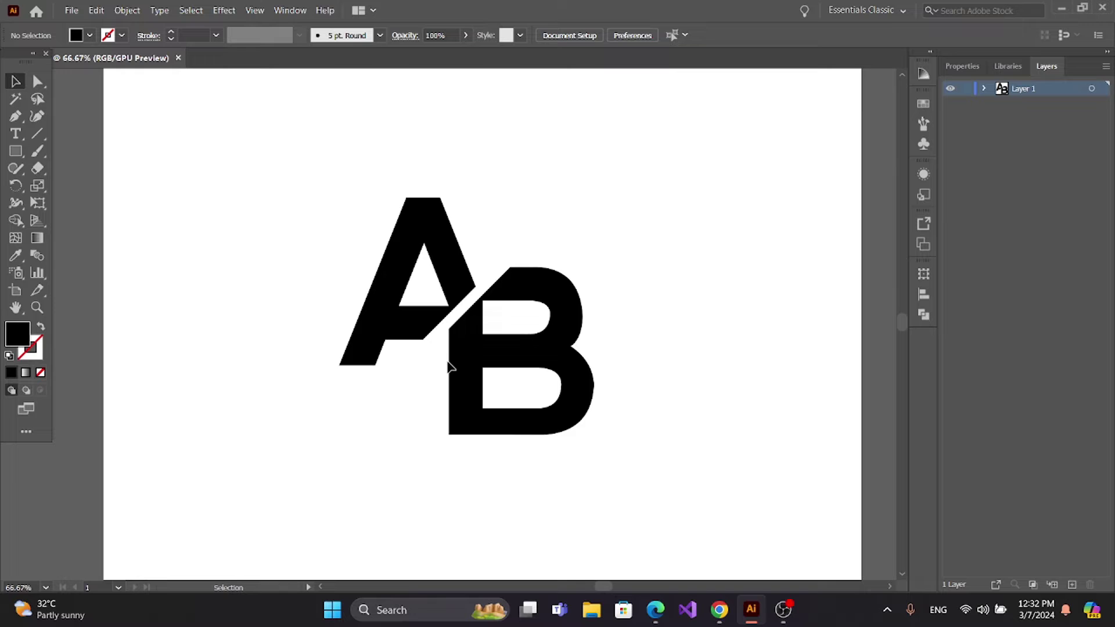
Add anchor points on the A's right edge and the B's left edge.
click(15, 117)
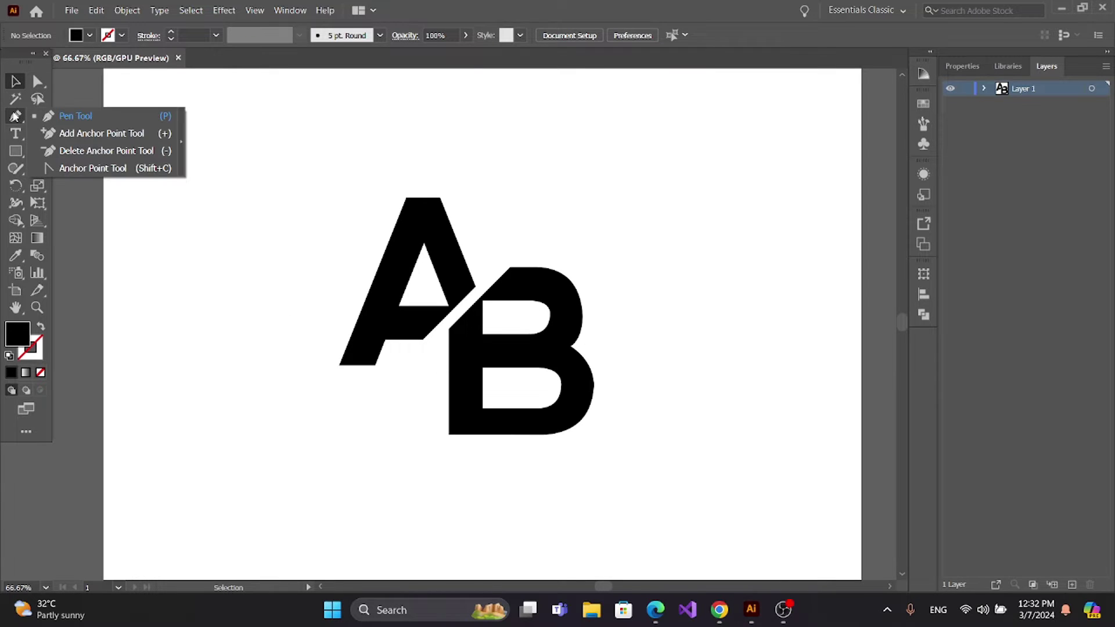
click(47, 134)
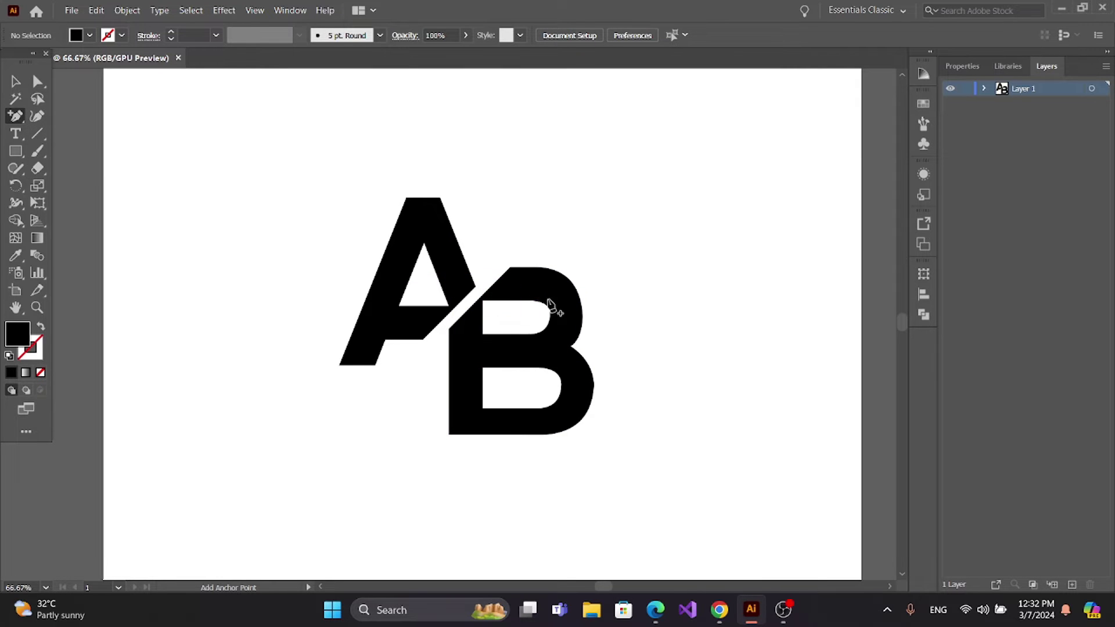
key(ctrl+plus)
key(ctrl+plus)
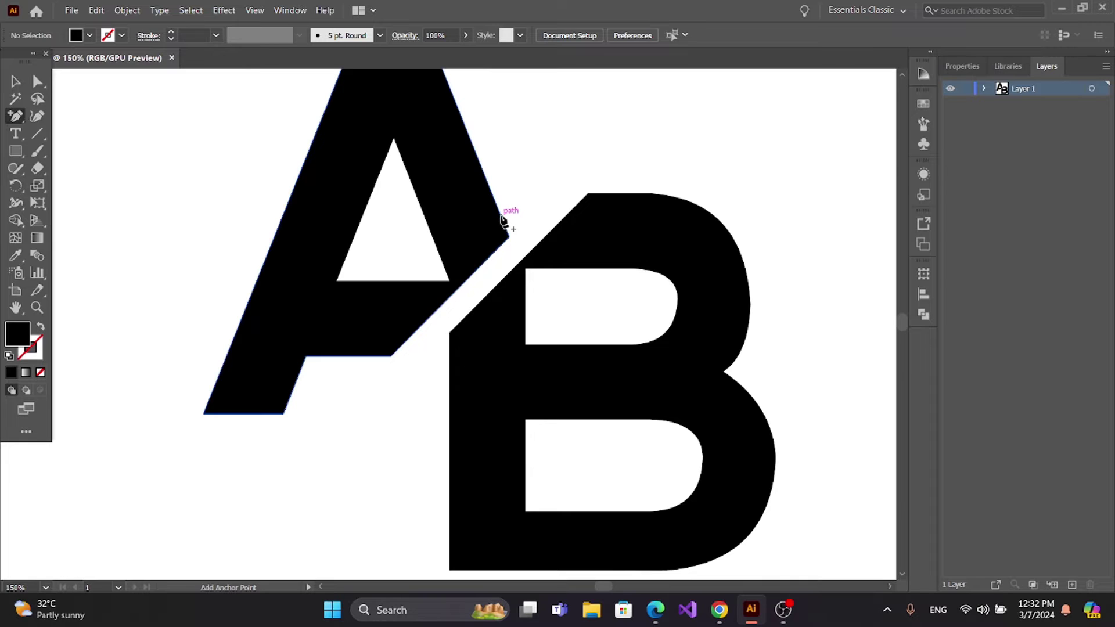
click(501, 215)
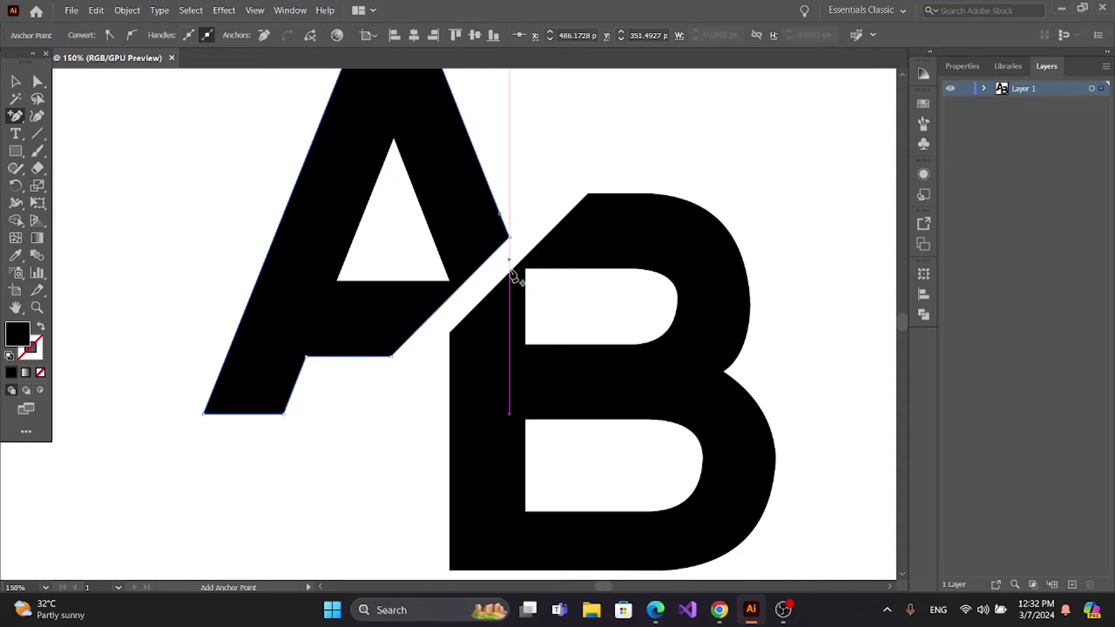
click(449, 361)
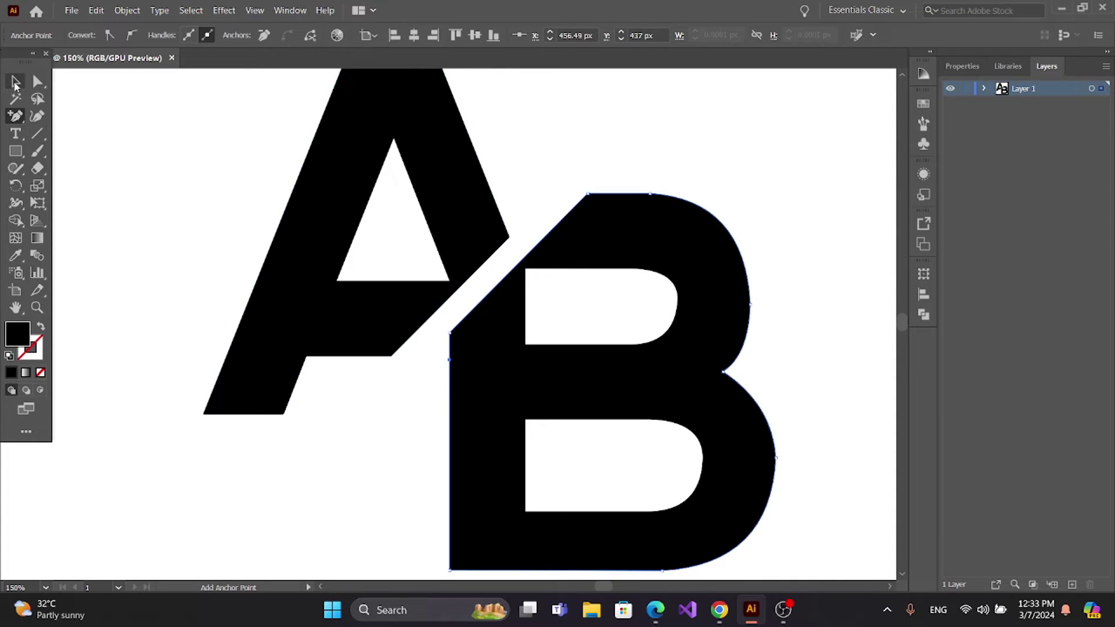
click(15, 84)
key(ctrl+minus)
key(ctrl+minus)
key(ctrl+minus)
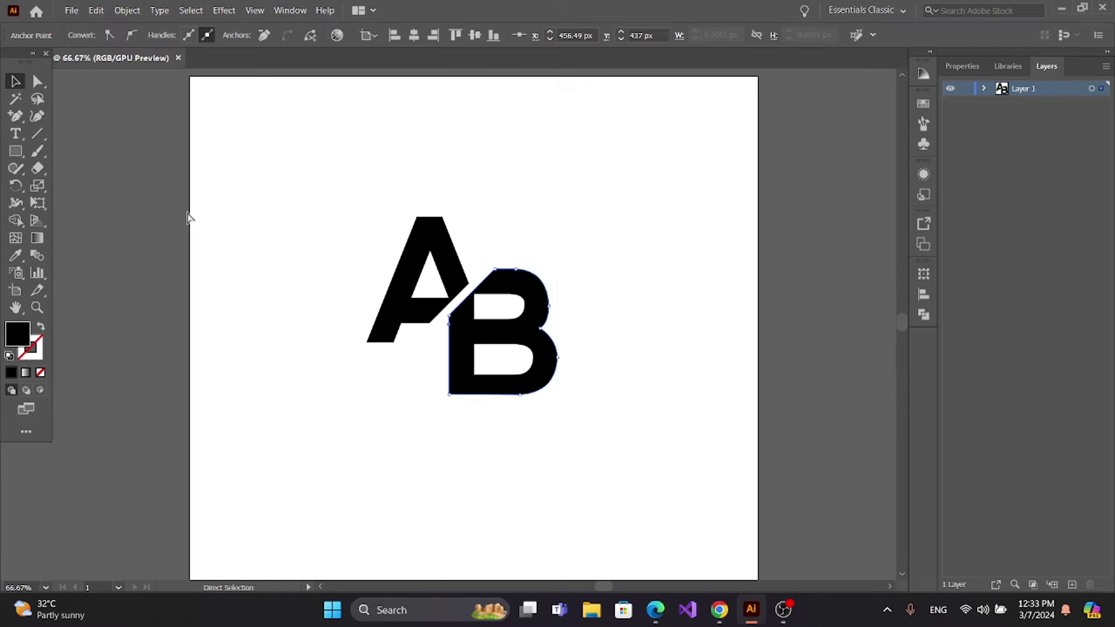
click(193, 219)
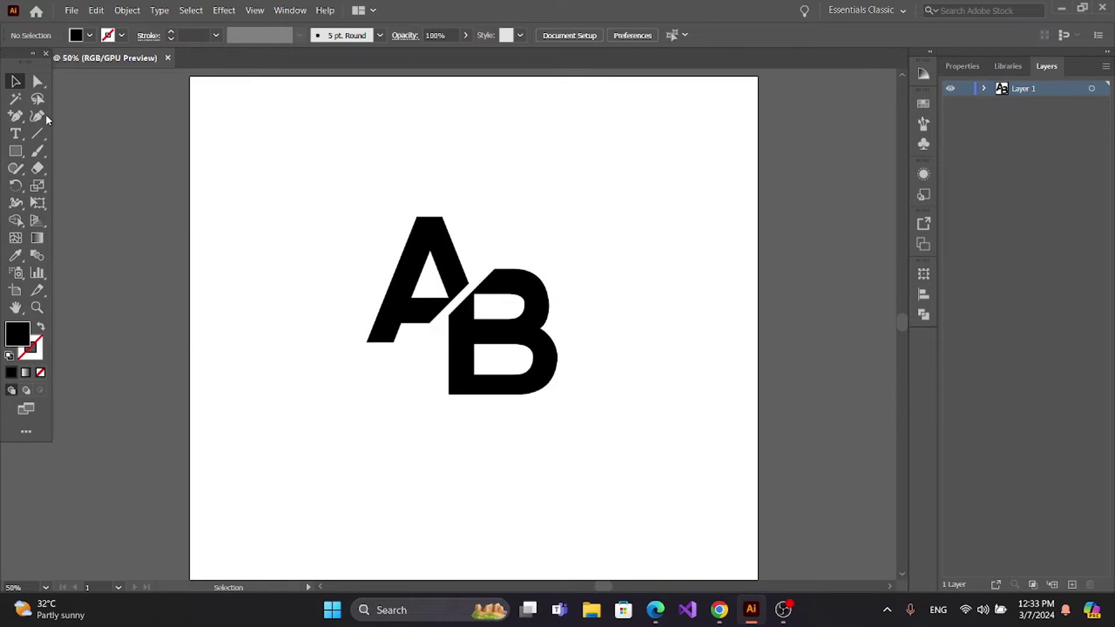
Drag the A's corner up-right and the B's corner down-left into long tapered points.
click(39, 82)
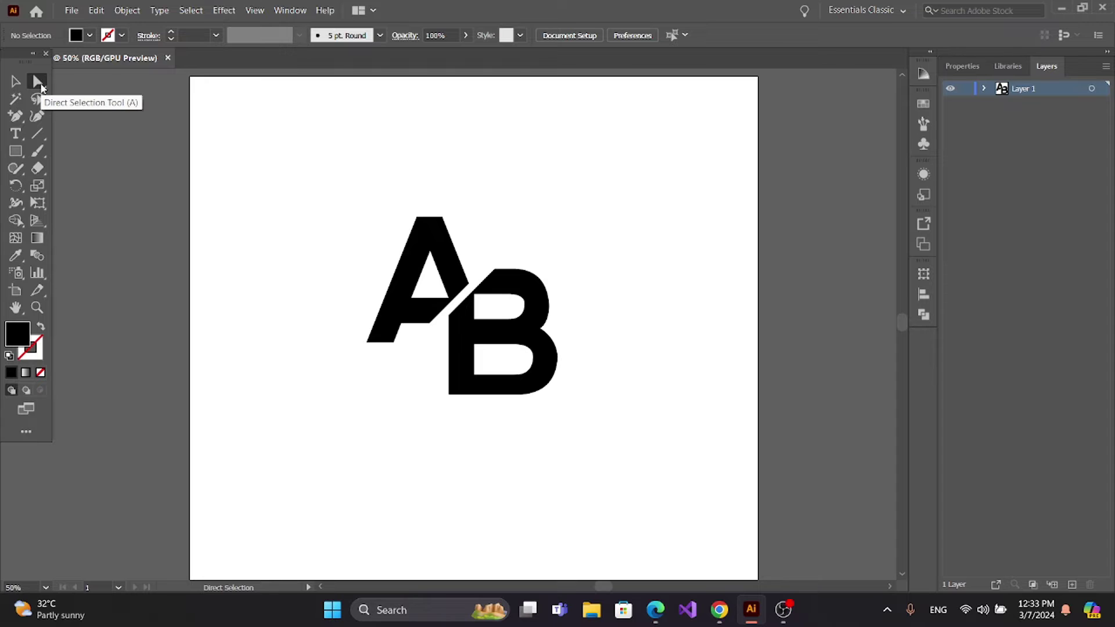
key(ctrl+plus)
key(ctrl+plus)
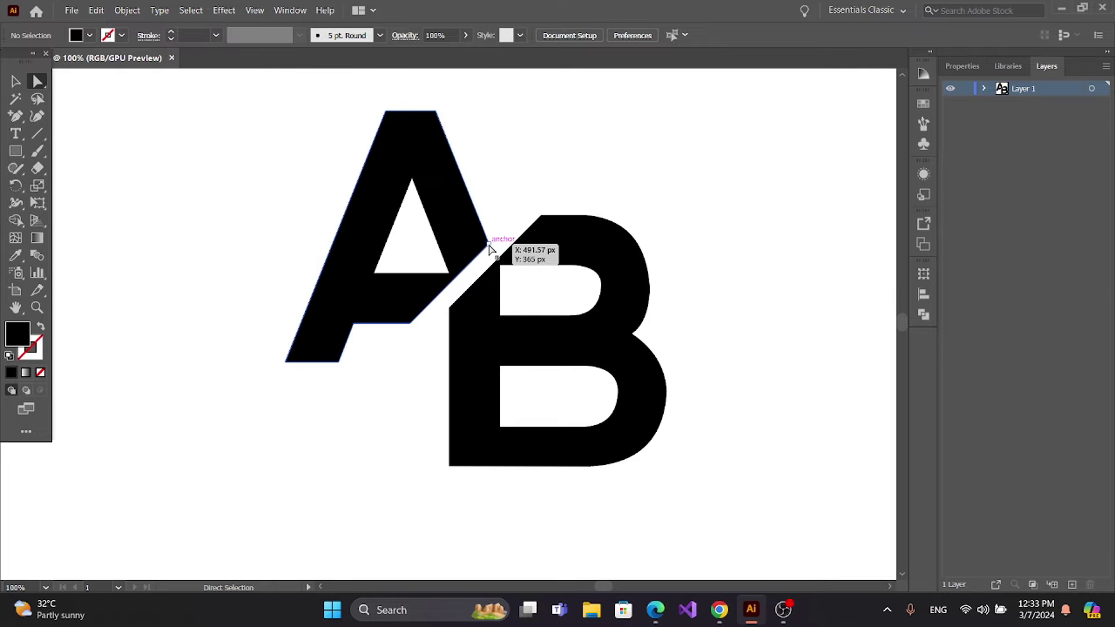
drag(489, 248, 612, 117)
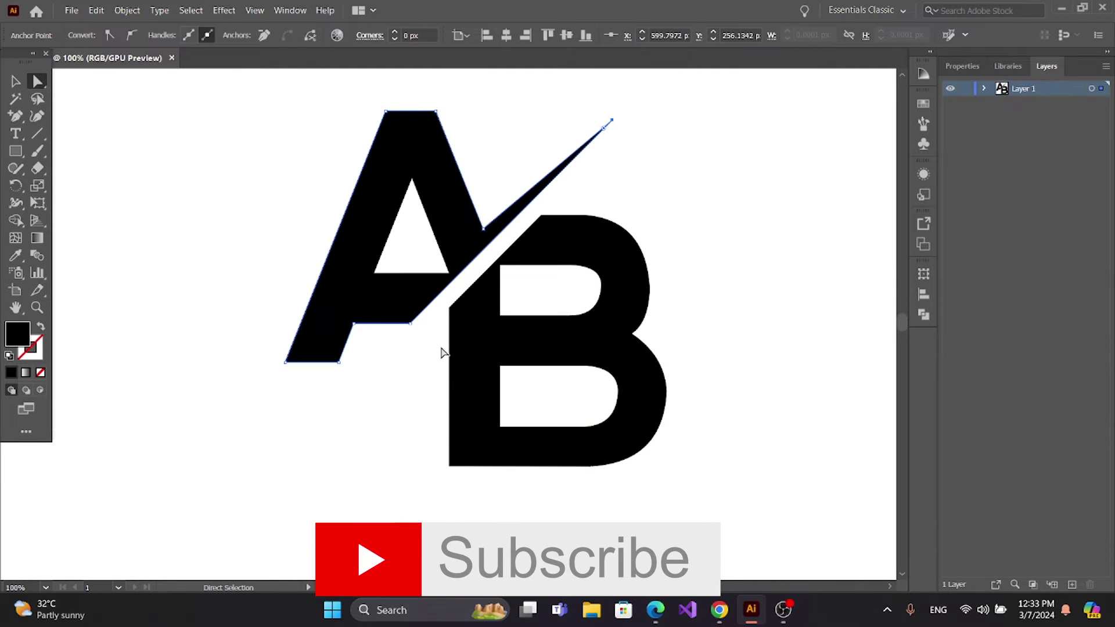
click(450, 310)
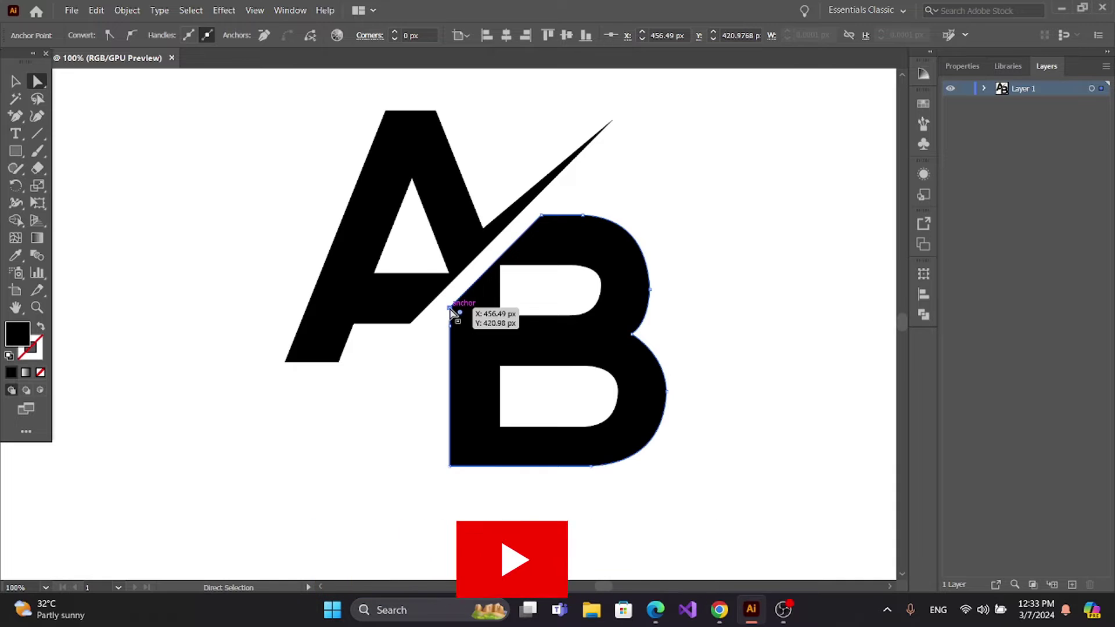
drag(451, 310, 299, 453)
click(232, 485)
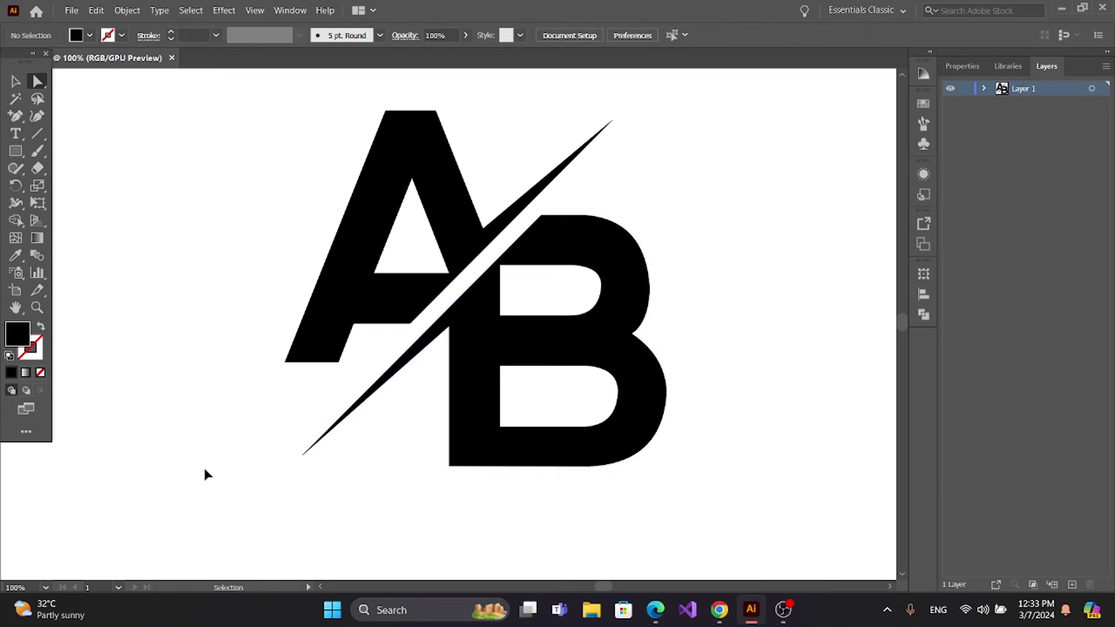
Move the whole AB monogram slightly down.
key(ctrl+minus)
key(ctrl+minus)
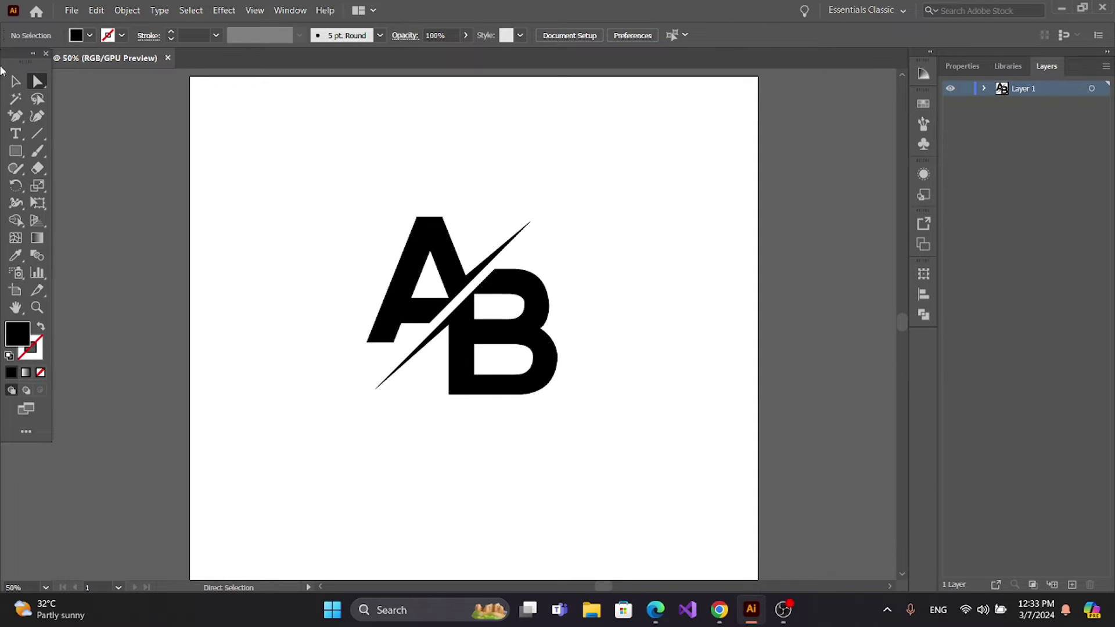
click(15, 82)
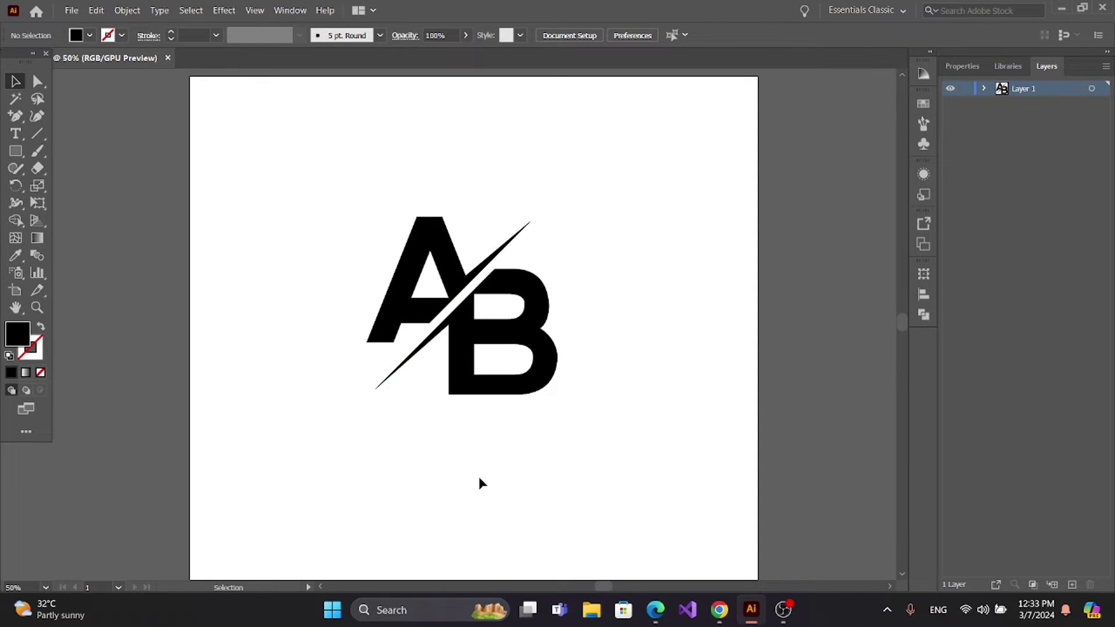
key(ctrl+minus)
drag(368, 227, 582, 455)
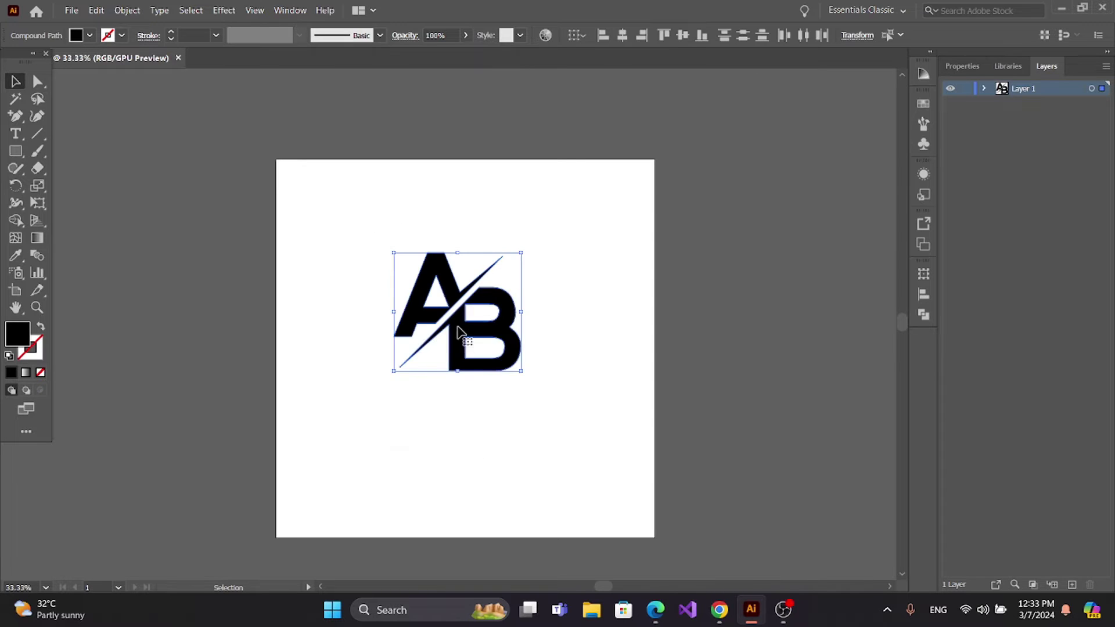
drag(457, 331, 459, 349)
click(424, 475)
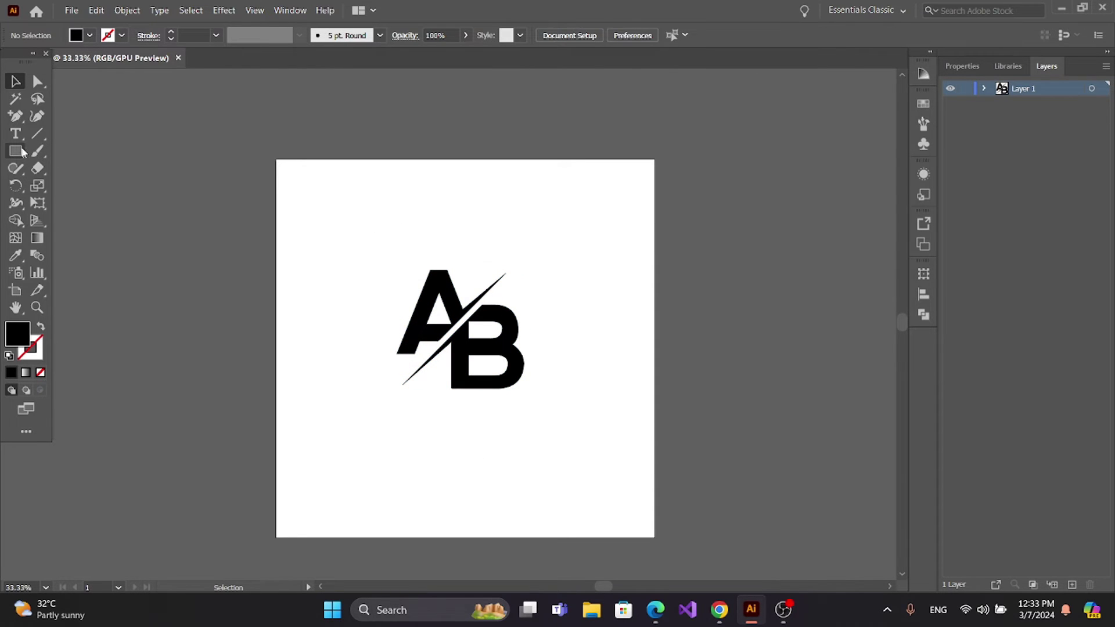
Draw a circle around the monogram with no fill and a 20 pt black stroke.
drag(19, 152, 58, 183)
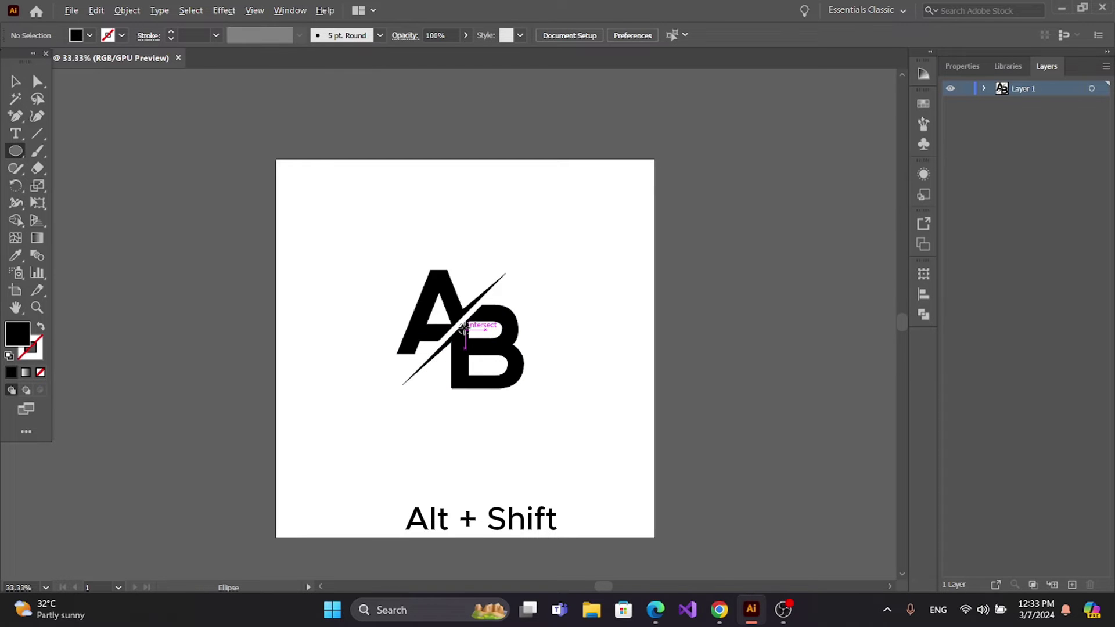
drag(465, 328, 517, 412)
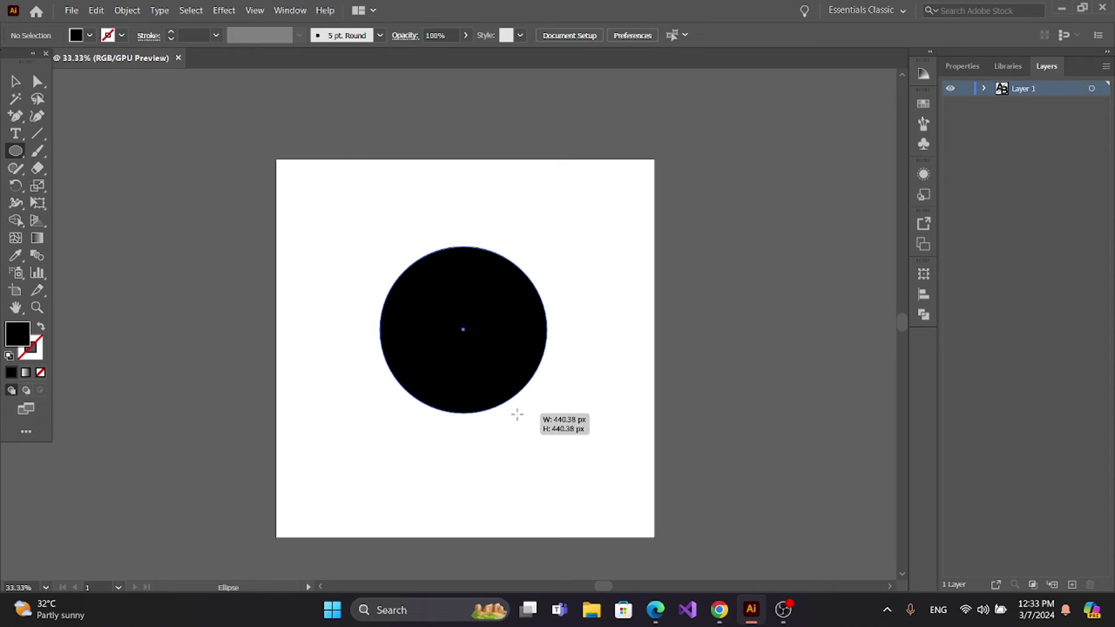
click(40, 327)
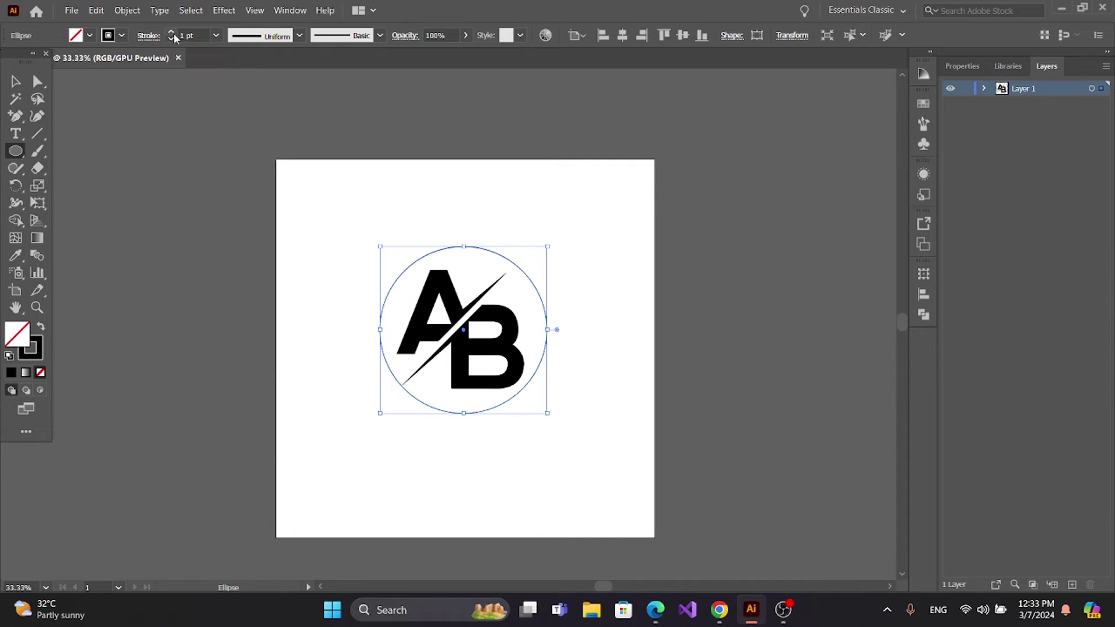
click(172, 33)
click(172, 33)
click(172, 33)
click(172, 33)
click(172, 33)
click(172, 34)
click(172, 33)
click(16, 81)
click(187, 168)
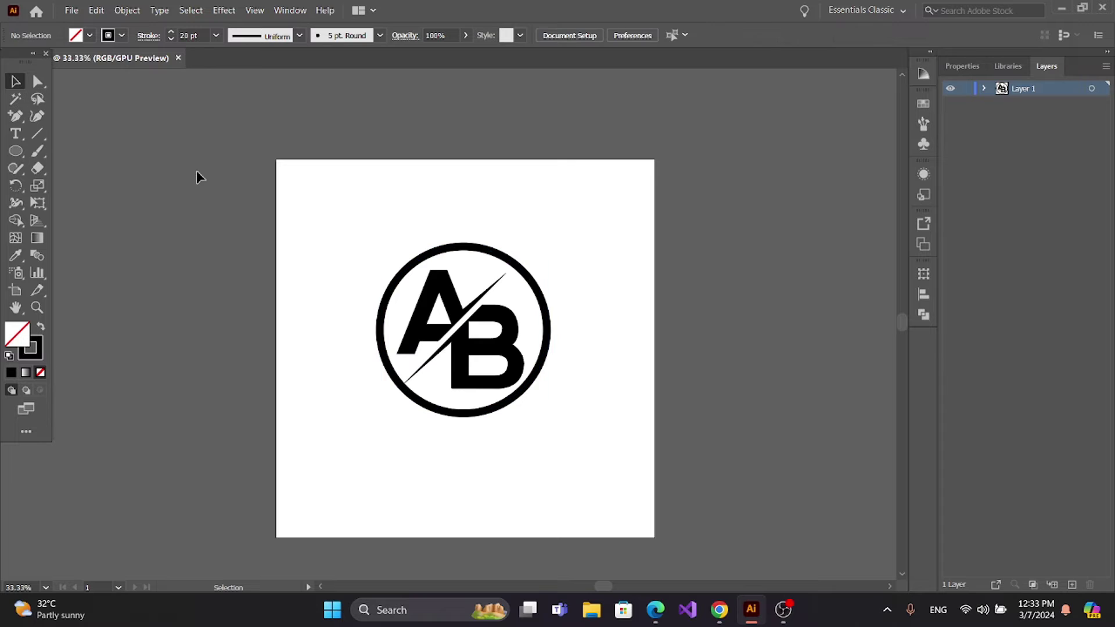
Group the A and B, then centre them horizontally and vertically with the ring.
key(ctrl+equal)
click(528, 320)
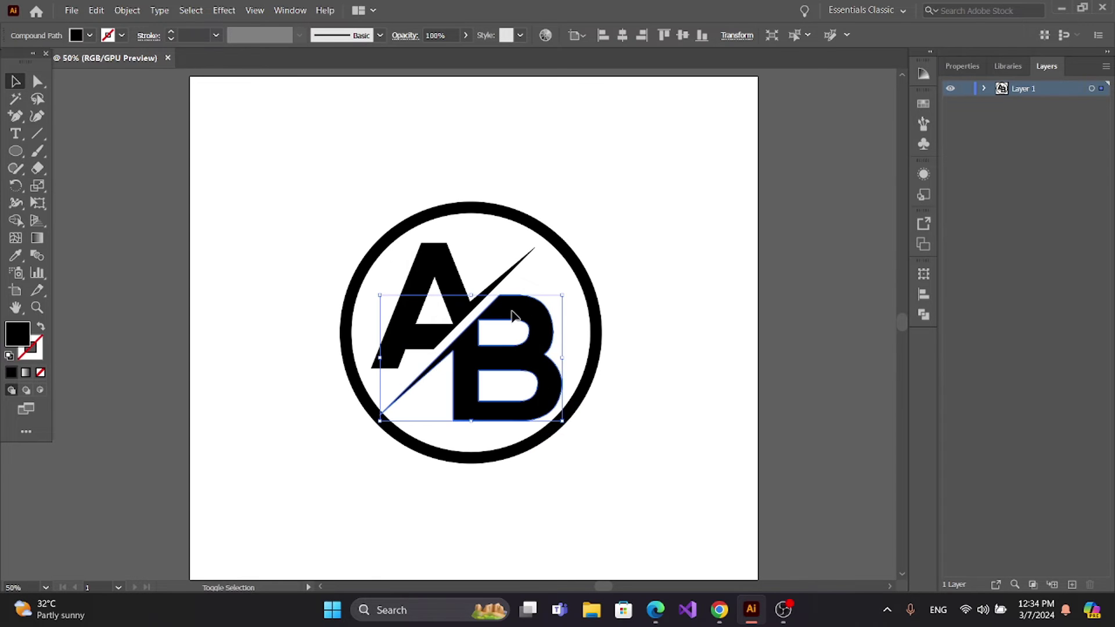
shift+click(441, 288)
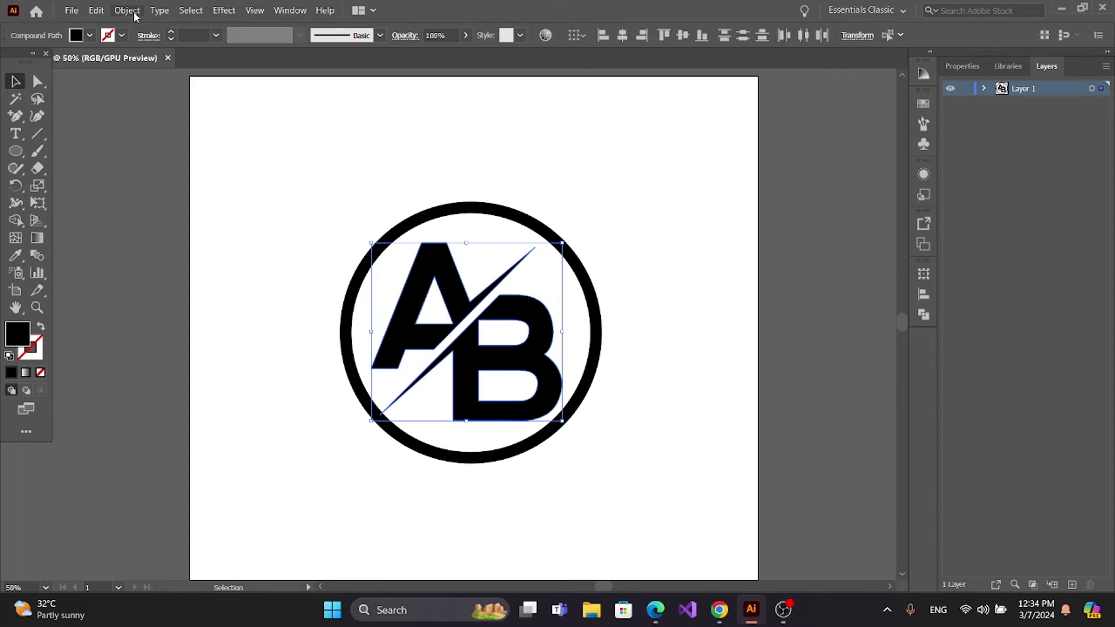
click(127, 10)
click(142, 77)
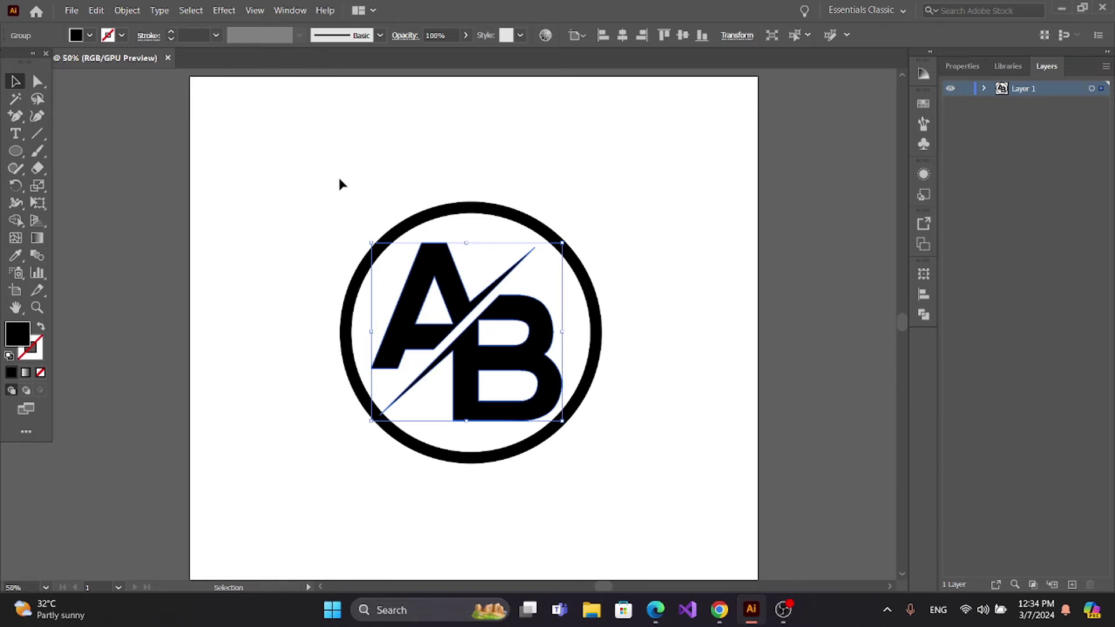
click(395, 171)
drag(265, 149, 651, 520)
click(622, 38)
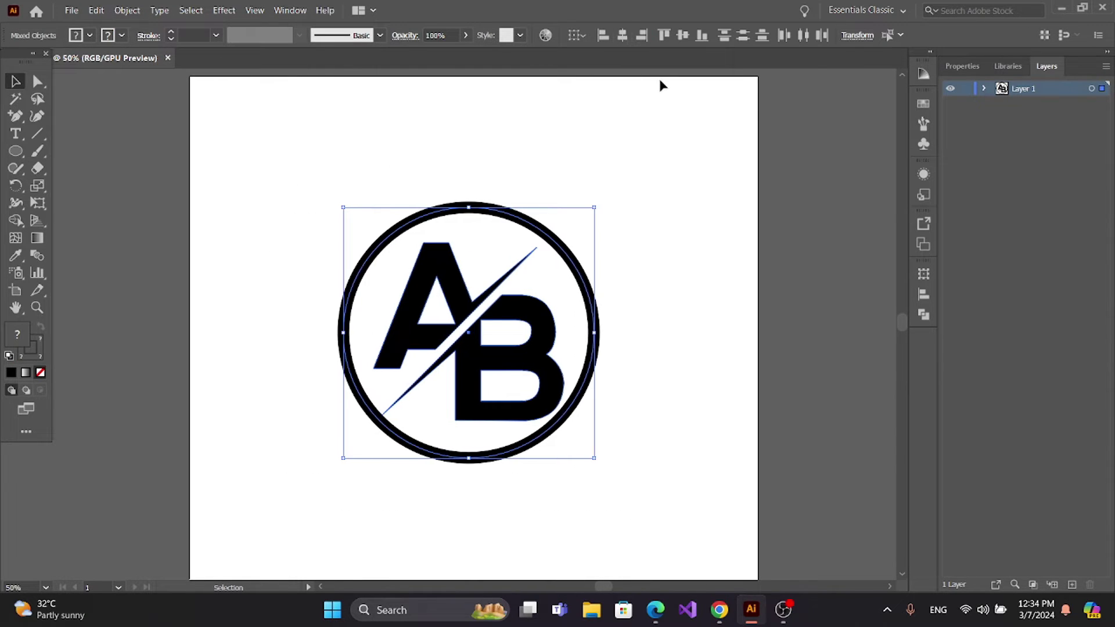
click(682, 35)
click(643, 206)
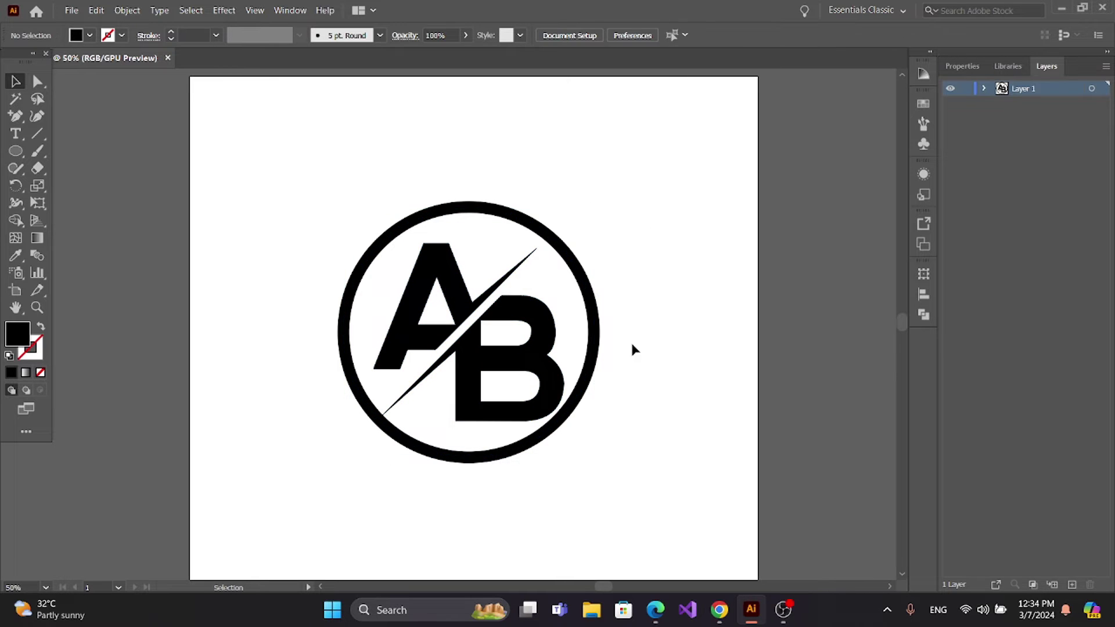
Scale the ring up slightly and nudge the letters upward a little.
click(350, 323)
drag(599, 463, 608, 470)
click(299, 304)
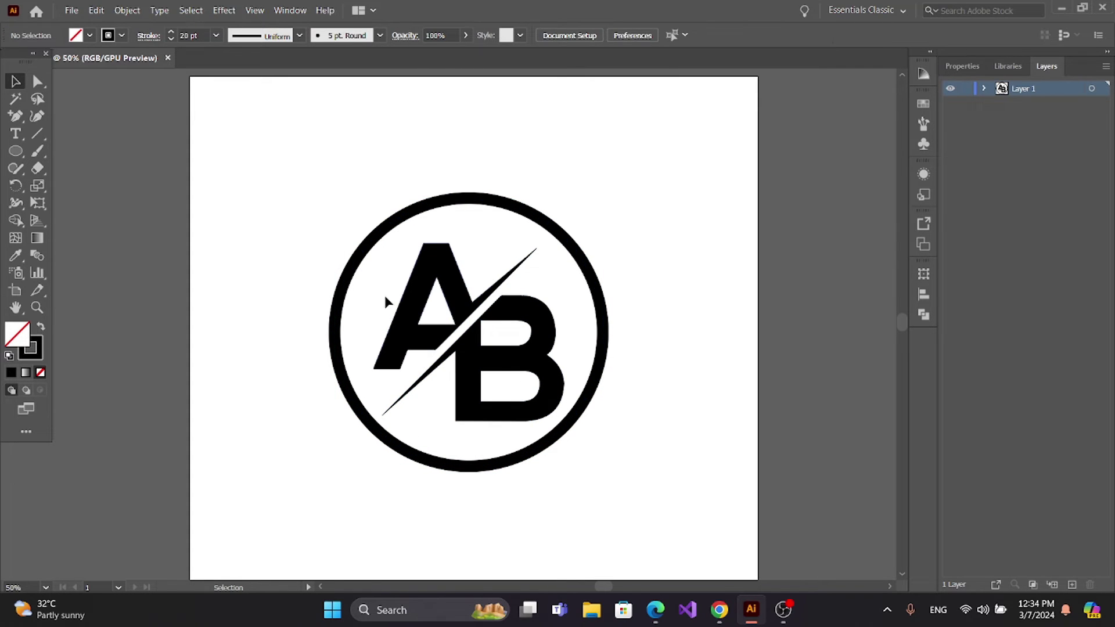
drag(383, 299, 642, 462)
click(465, 366)
drag(465, 366, 464, 364)
click(627, 401)
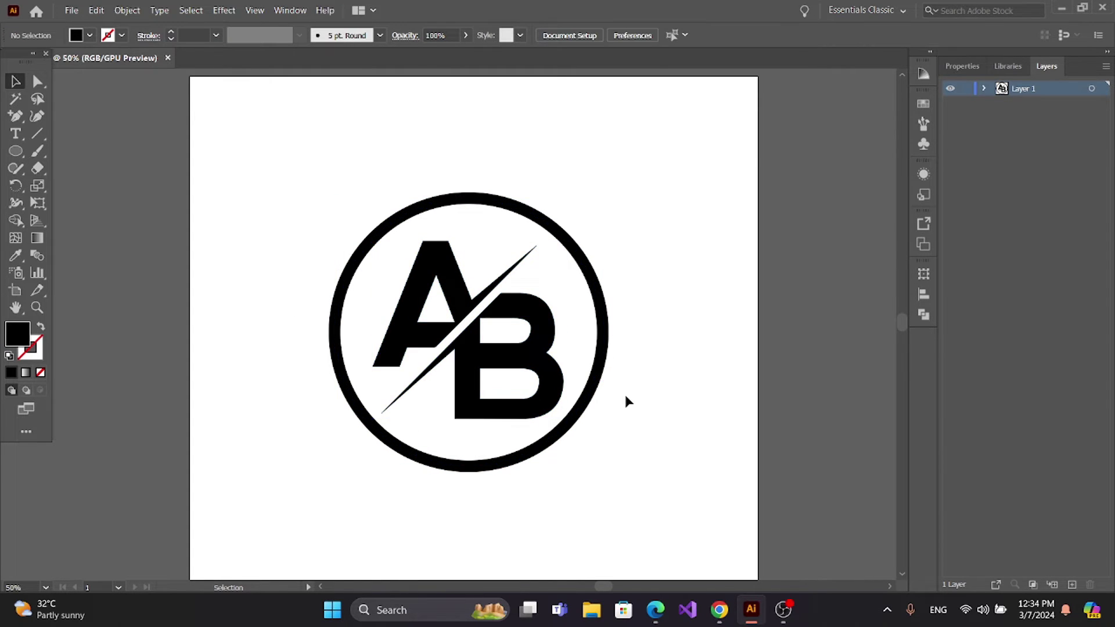
key(ctrl+minus)
key(ctrl+plus)
Copy the ring and use Paste in Front to stack a duplicate over it.
click(598, 296)
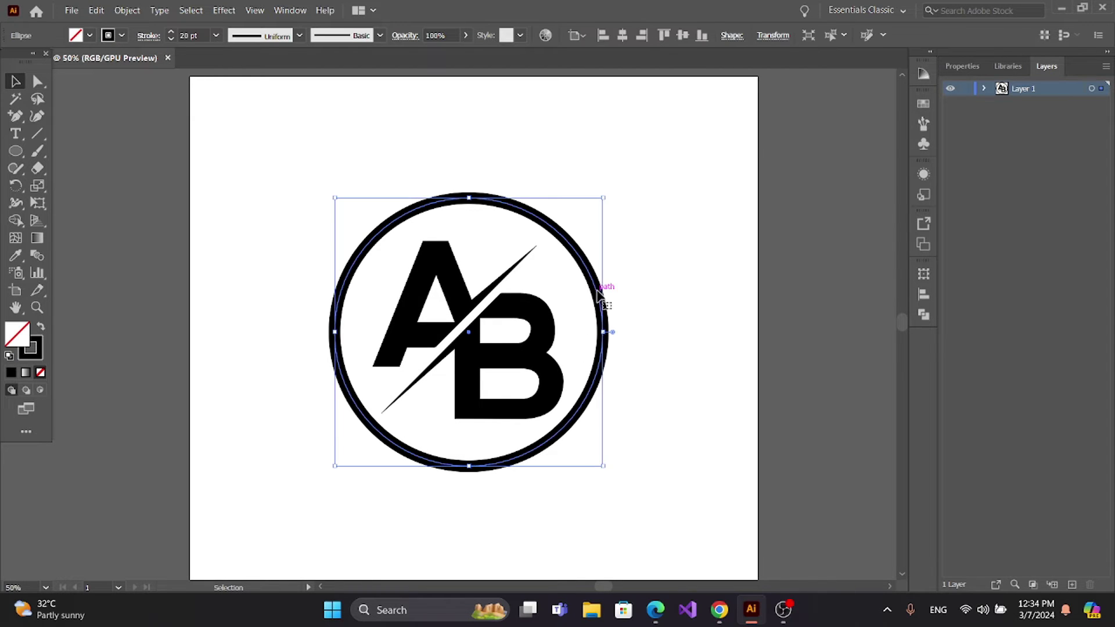
click(121, 13)
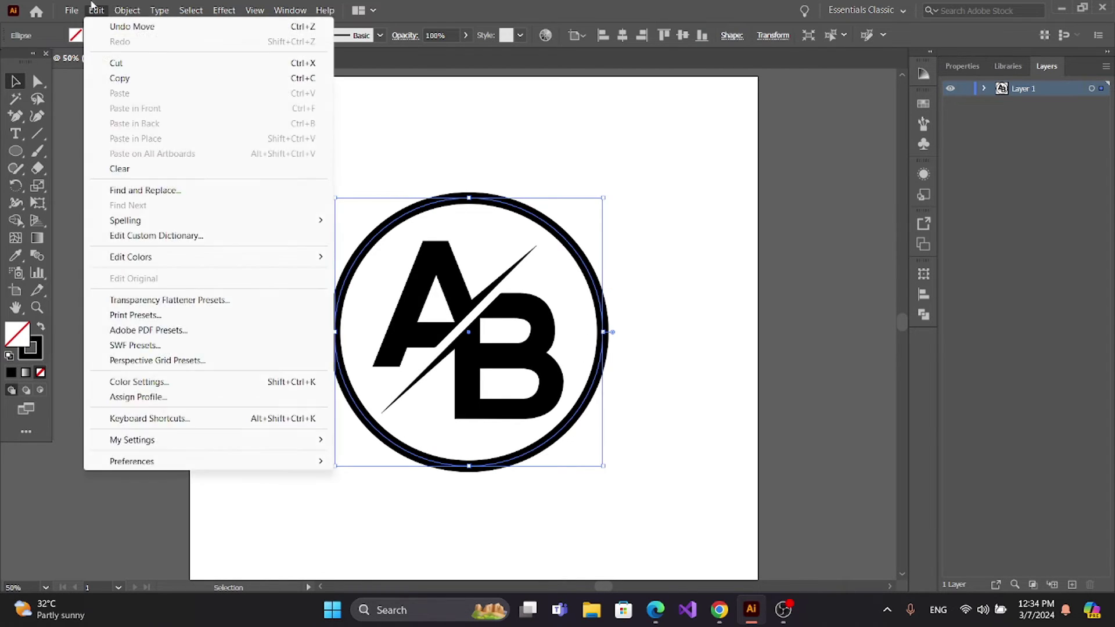
mouse_move(95, 13)
click(131, 82)
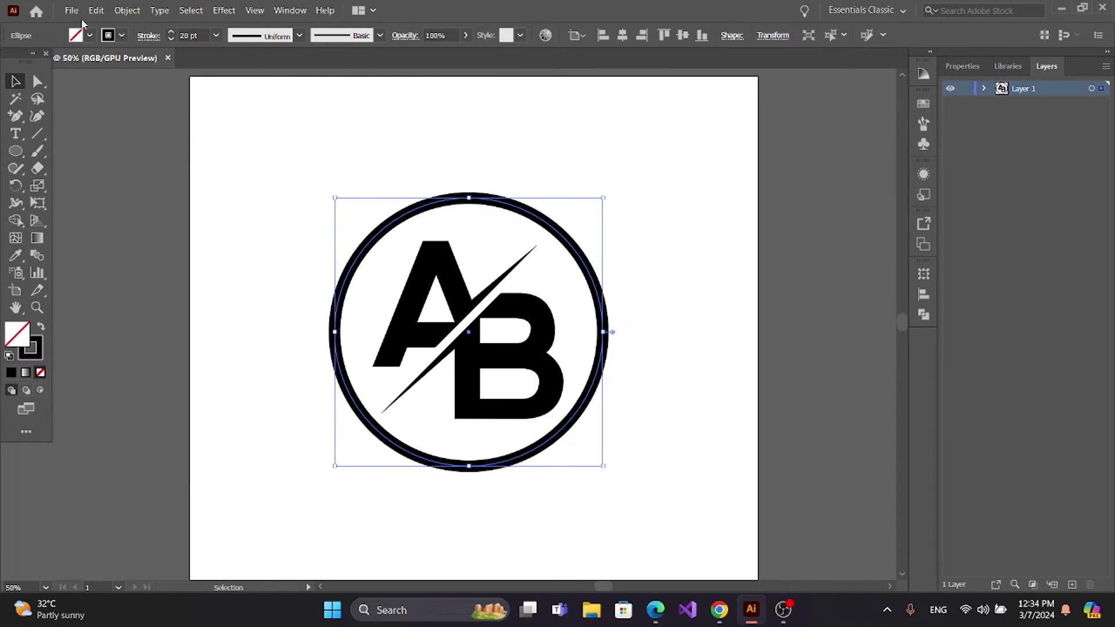
click(92, 11)
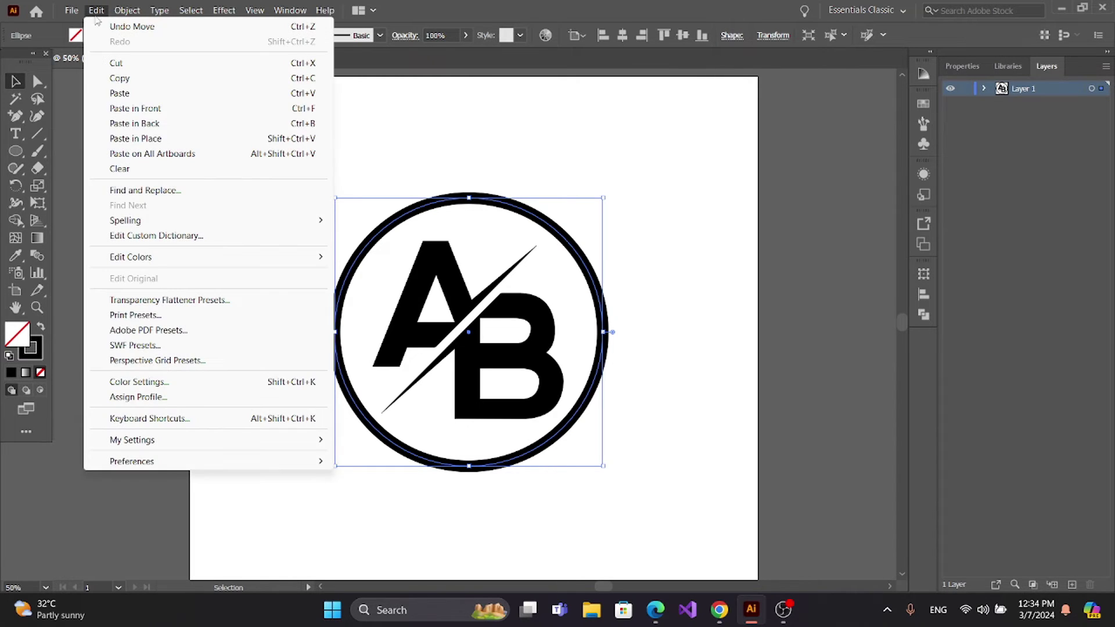
click(149, 113)
click(286, 187)
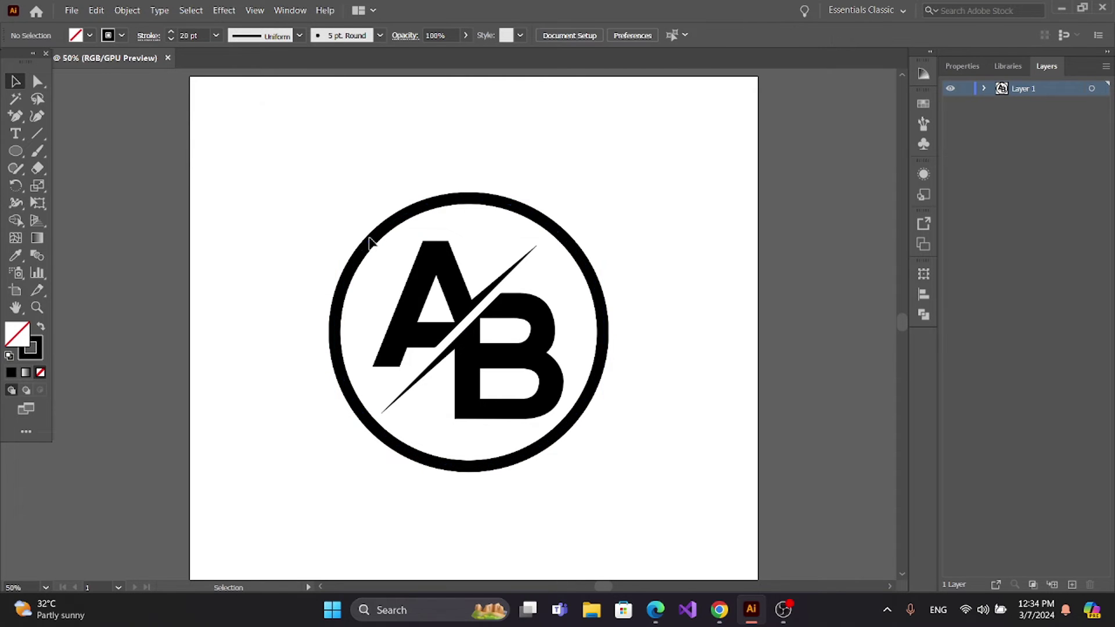
Lock the lower <Ellipse> in the Layers panel and verify the top copy moves independently.
click(983, 89)
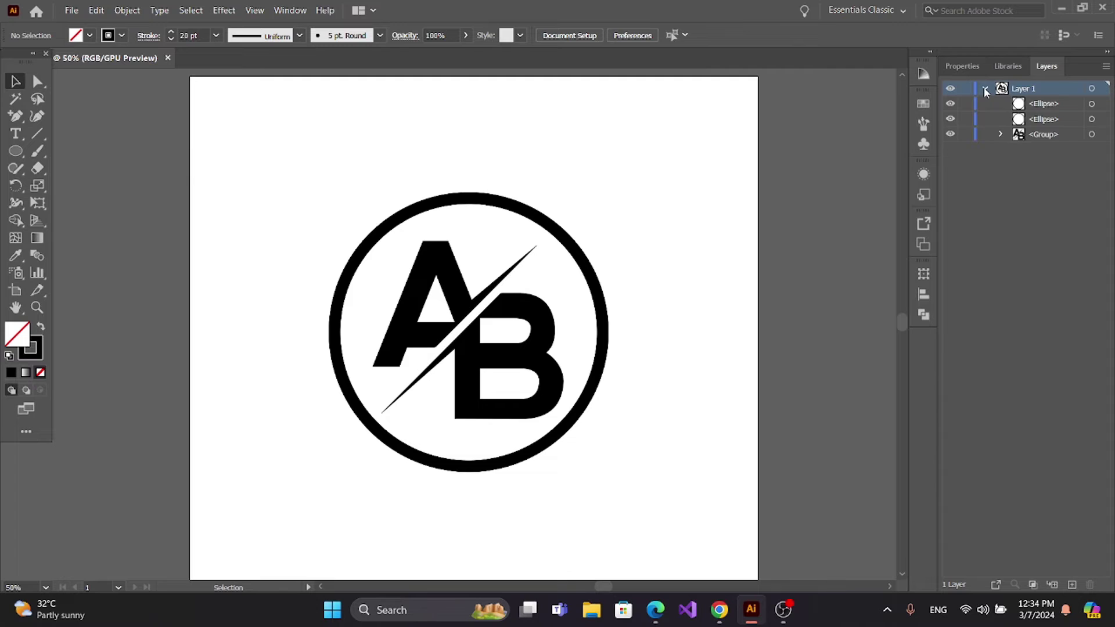
click(964, 119)
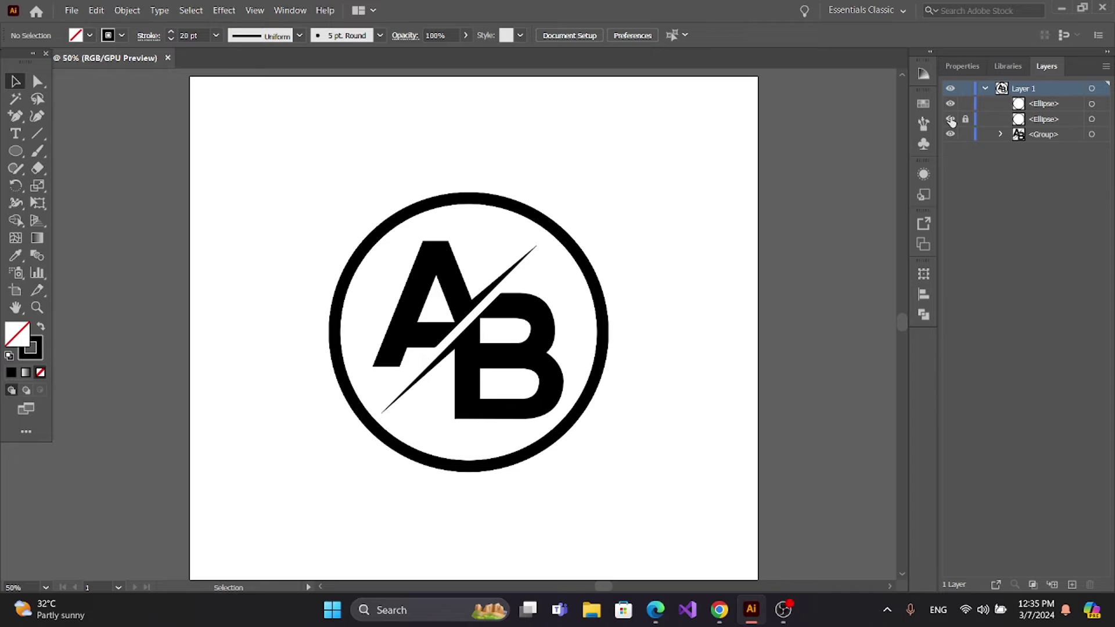
drag(567, 232, 733, 218)
key(ctrl+z)
click(608, 246)
key(ctrl+minus)
key(ctrl+plus)
Expand the top ring's stroke into a filled shape.
click(534, 219)
click(127, 10)
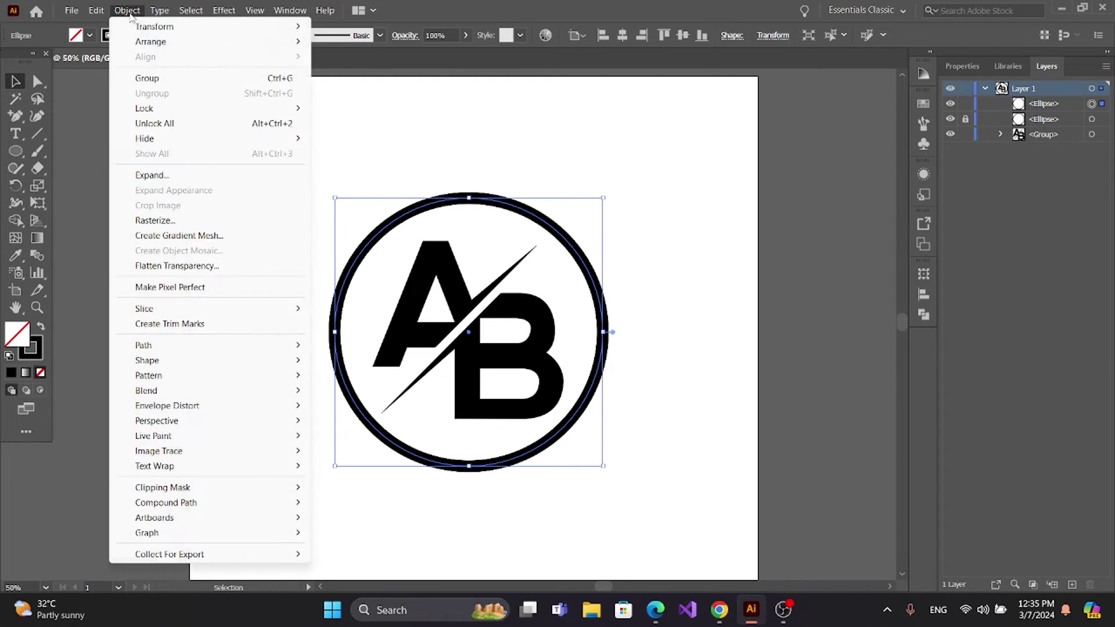
click(152, 174)
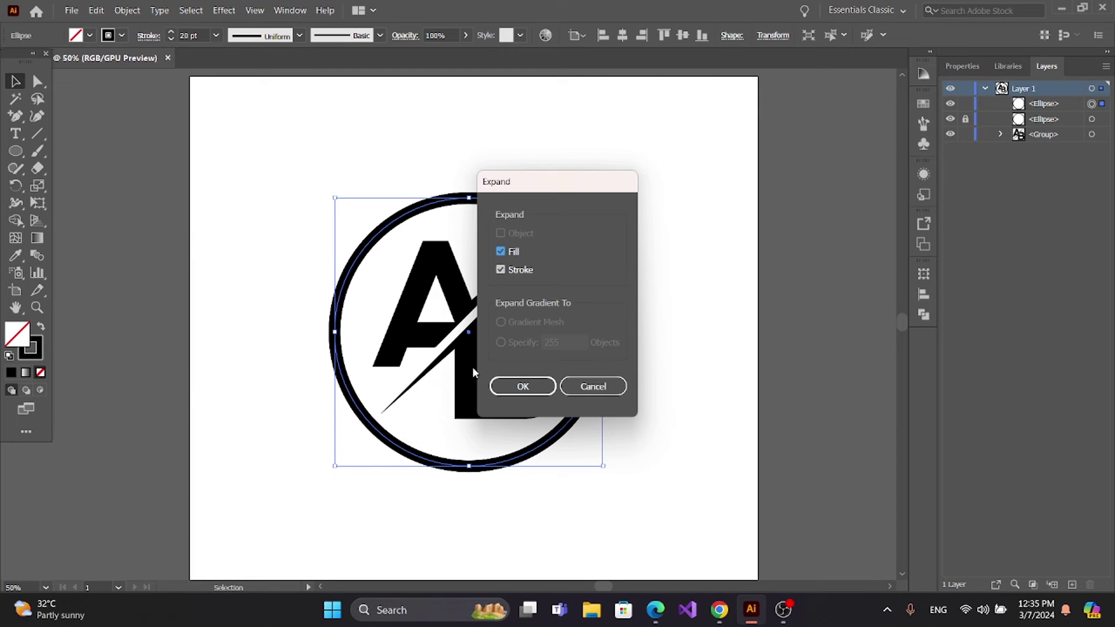
click(497, 383)
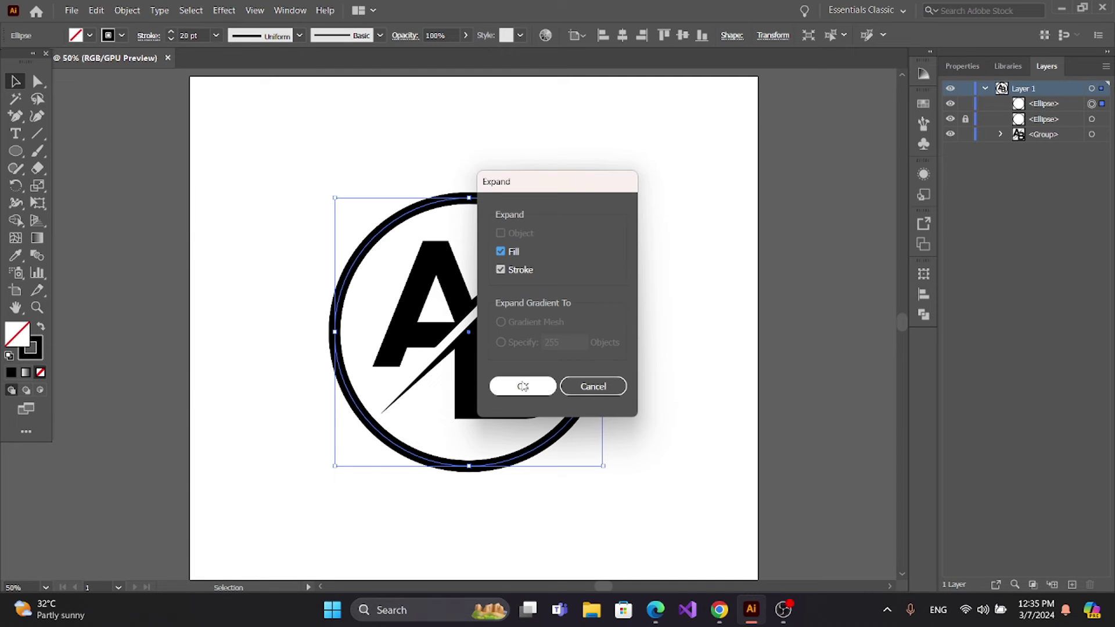
click(233, 233)
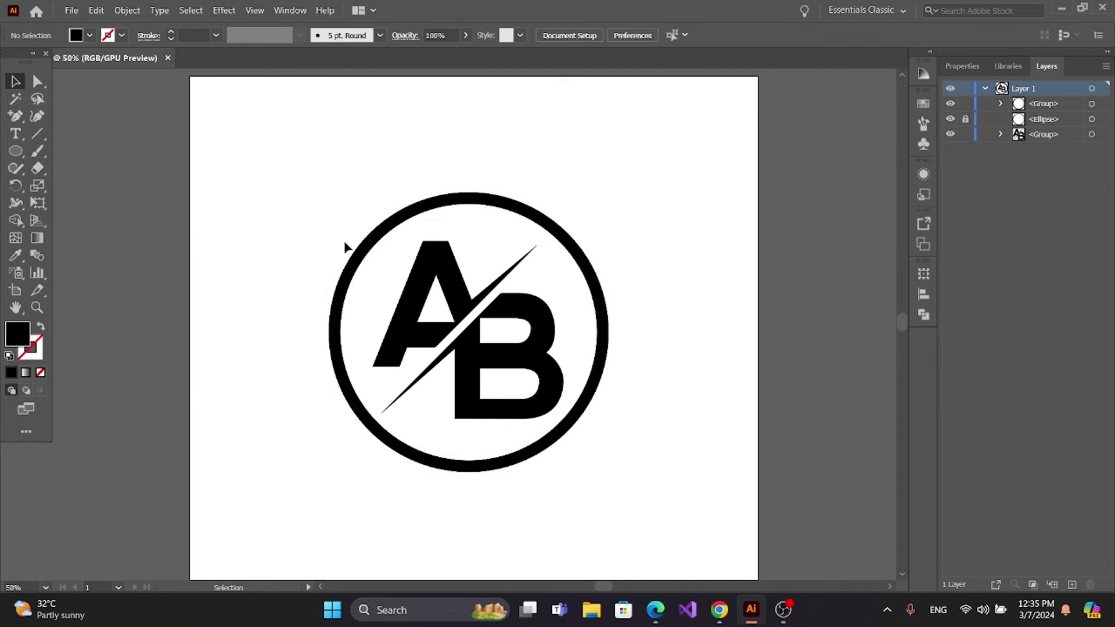
click(508, 204)
click(238, 226)
Drag the slash's top and bottom anchors outward so both tips extend past the ring.
key(a)
click(536, 250)
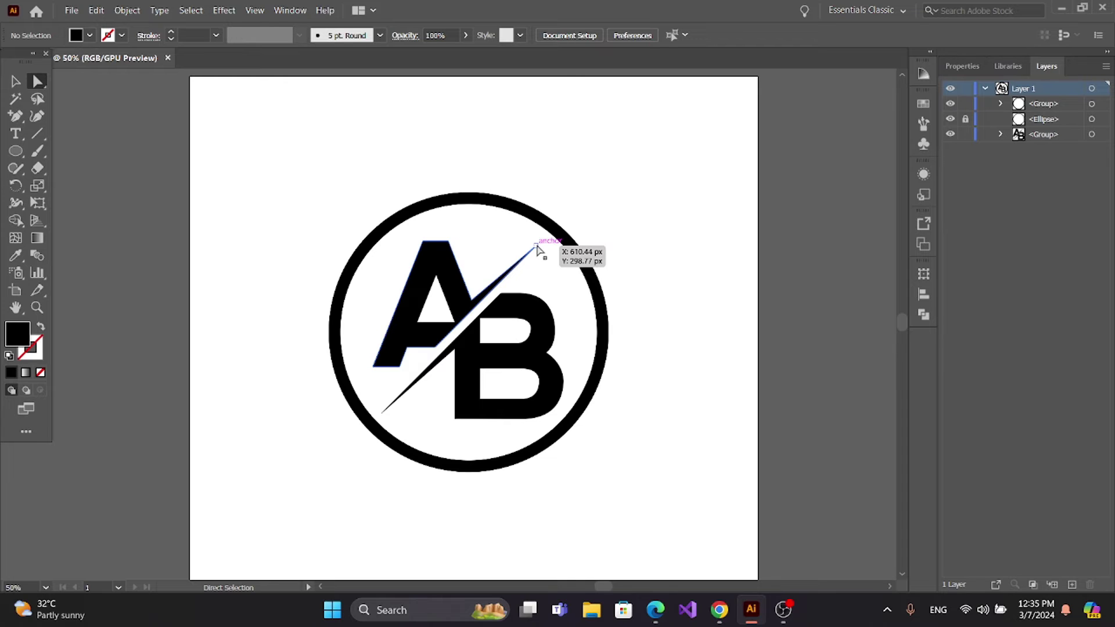
drag(536, 250, 581, 206)
click(607, 279)
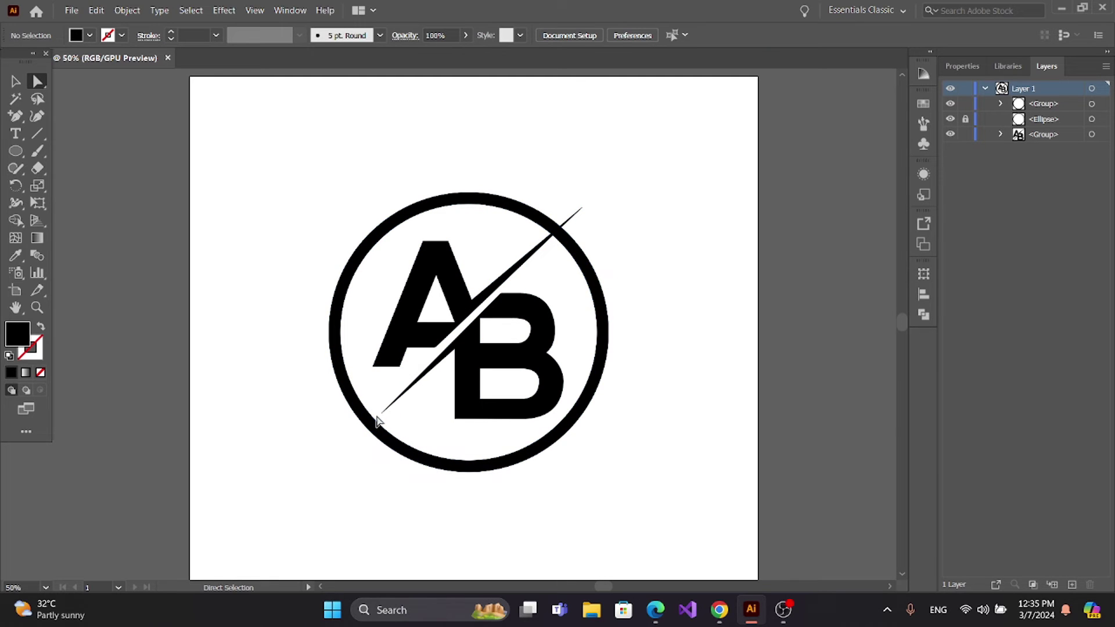
drag(378, 419, 347, 452)
key(v)
drag(284, 155, 705, 505)
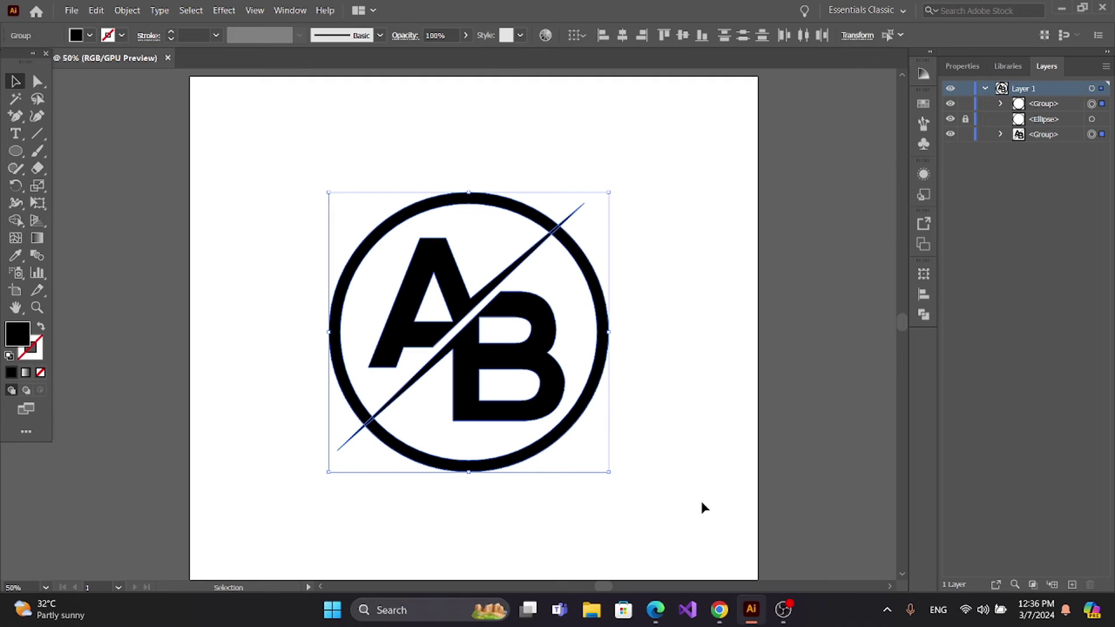
Shape-Build away the ring's lower-right arc beside the slash and hide the locked Ellipse copy.
click(17, 220)
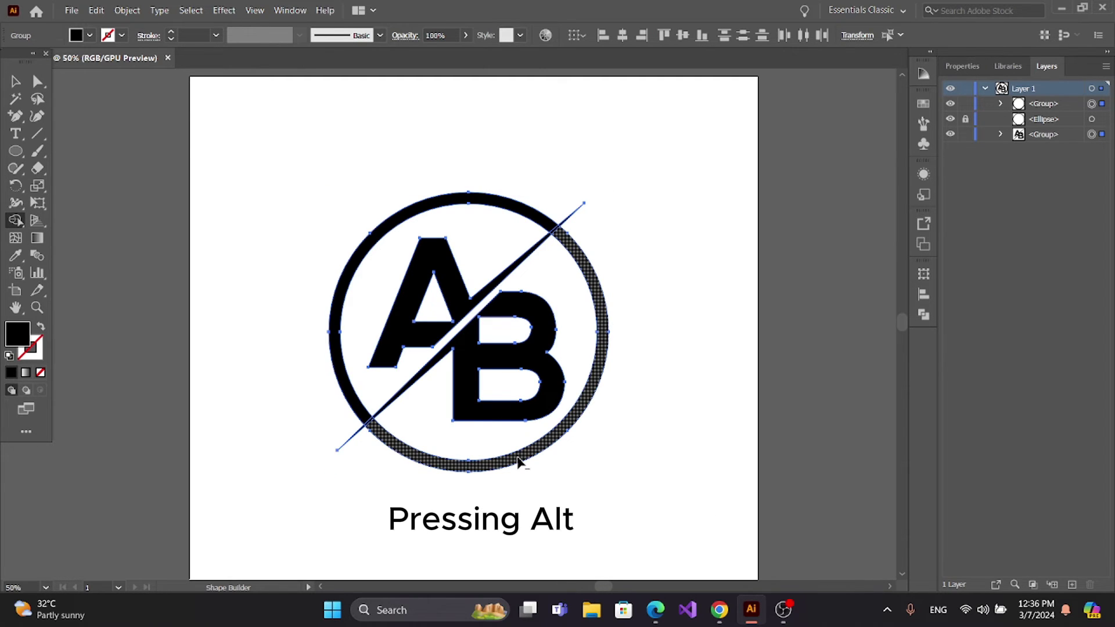
alt+click(518, 462)
click(15, 81)
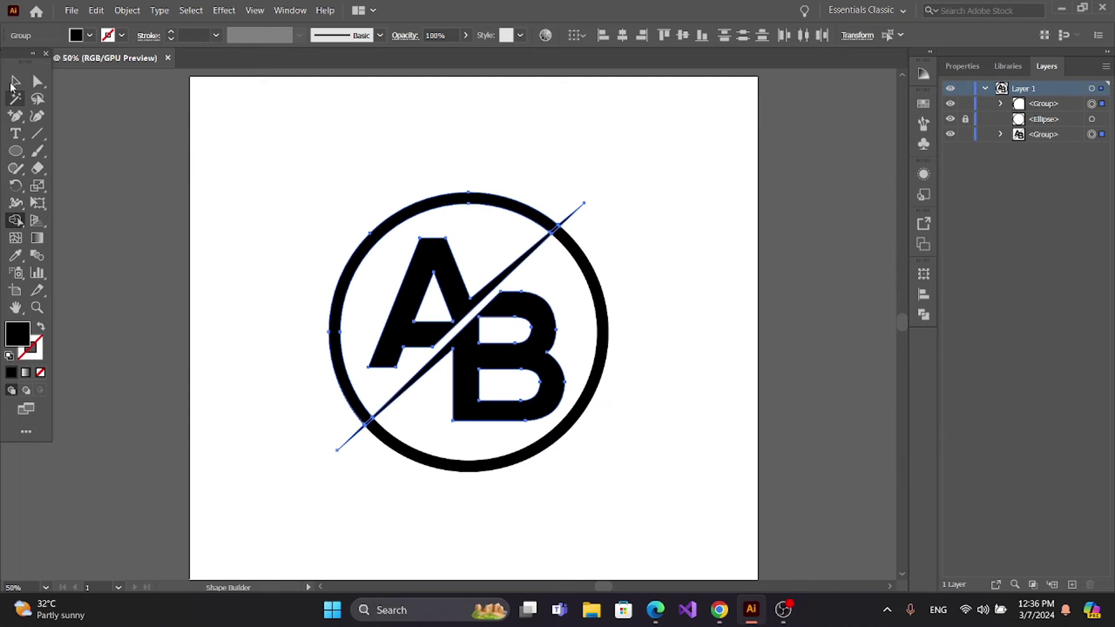
click(176, 176)
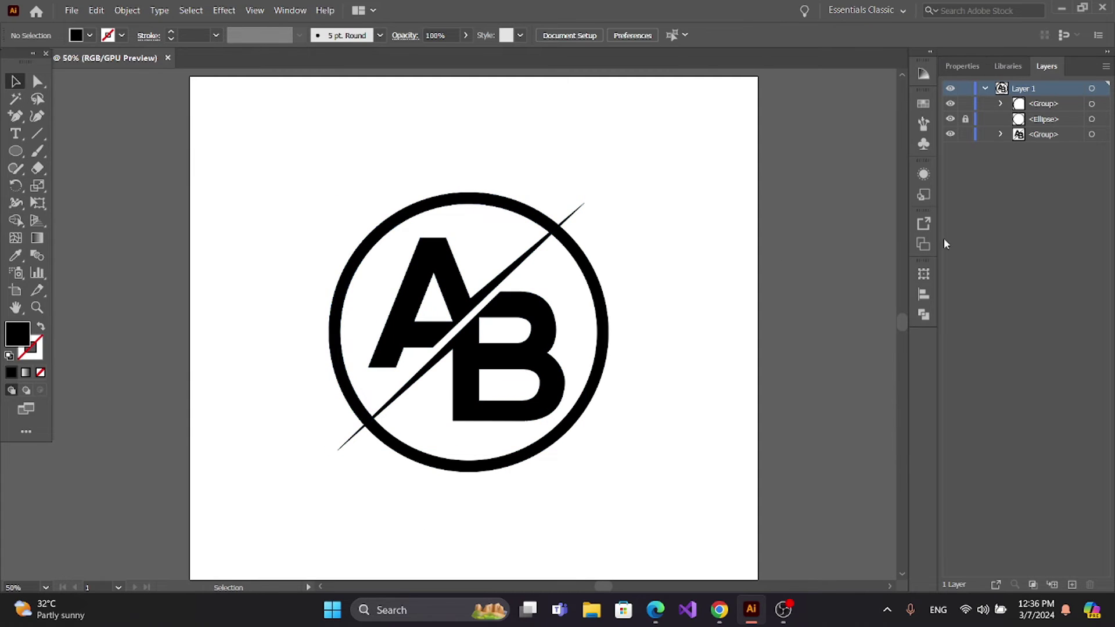
click(950, 119)
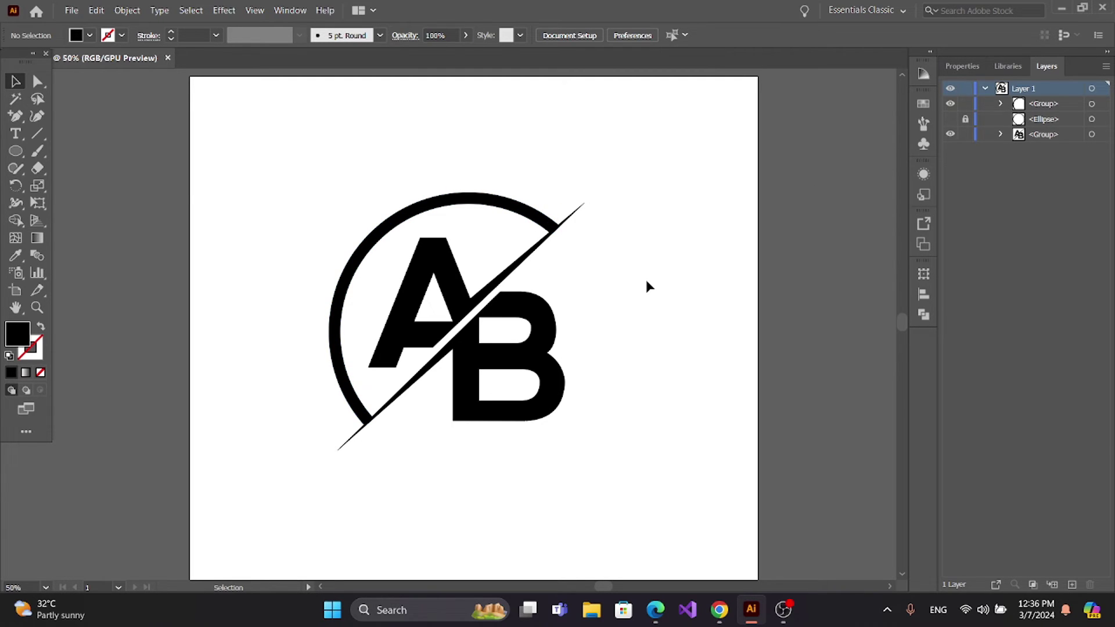
Draw a straight line along the slash and shift it slightly up, crossing the ring.
click(38, 133)
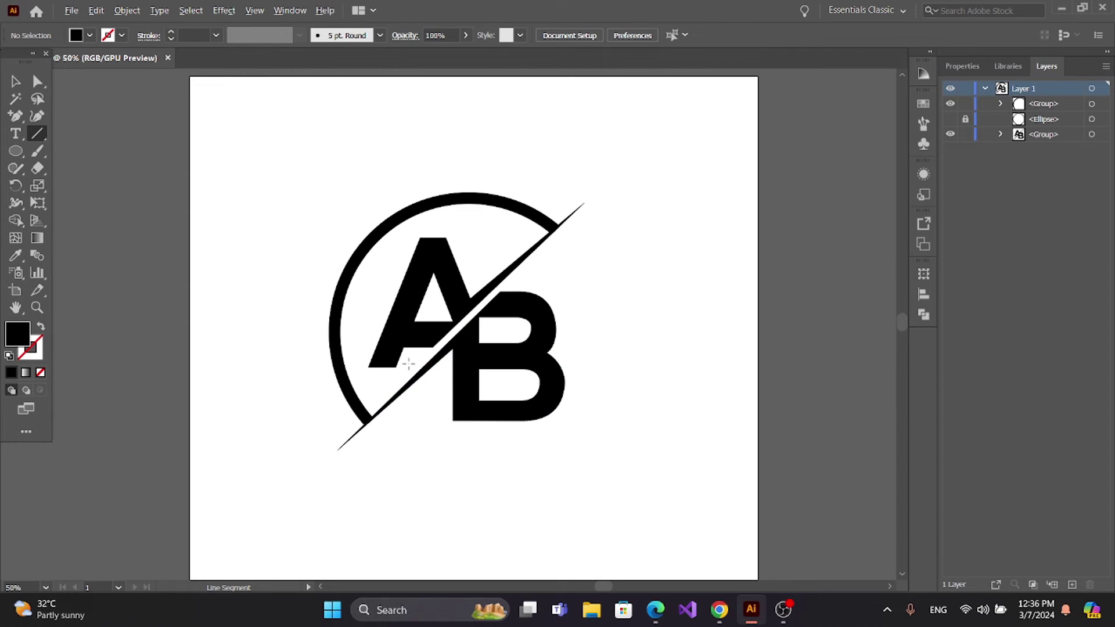
drag(409, 369, 252, 523)
click(122, 35)
key(v)
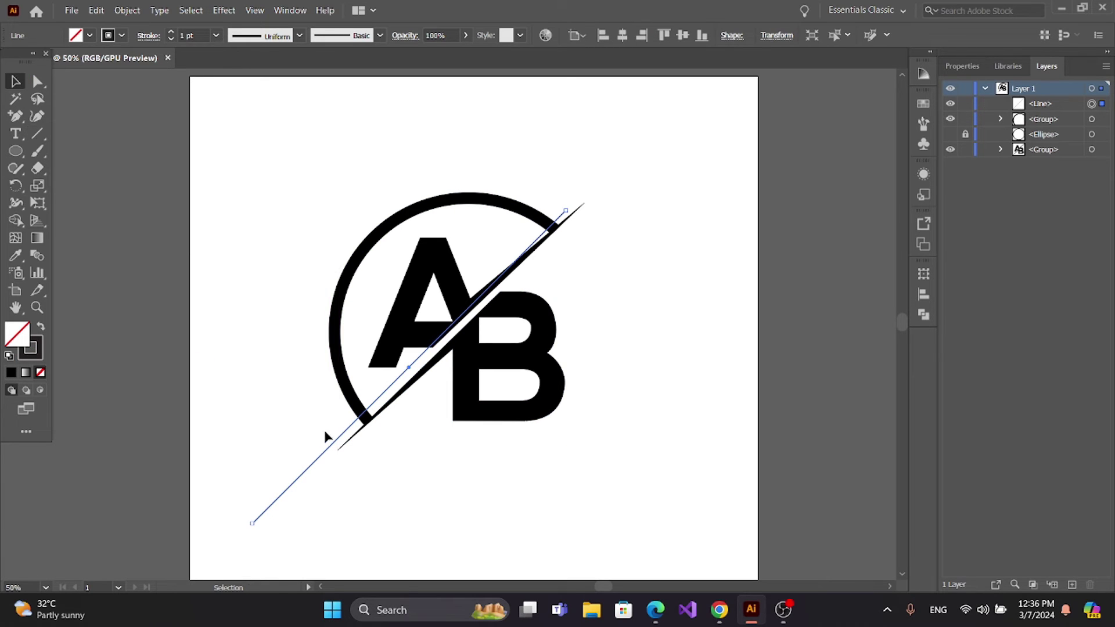
drag(326, 448, 357, 417)
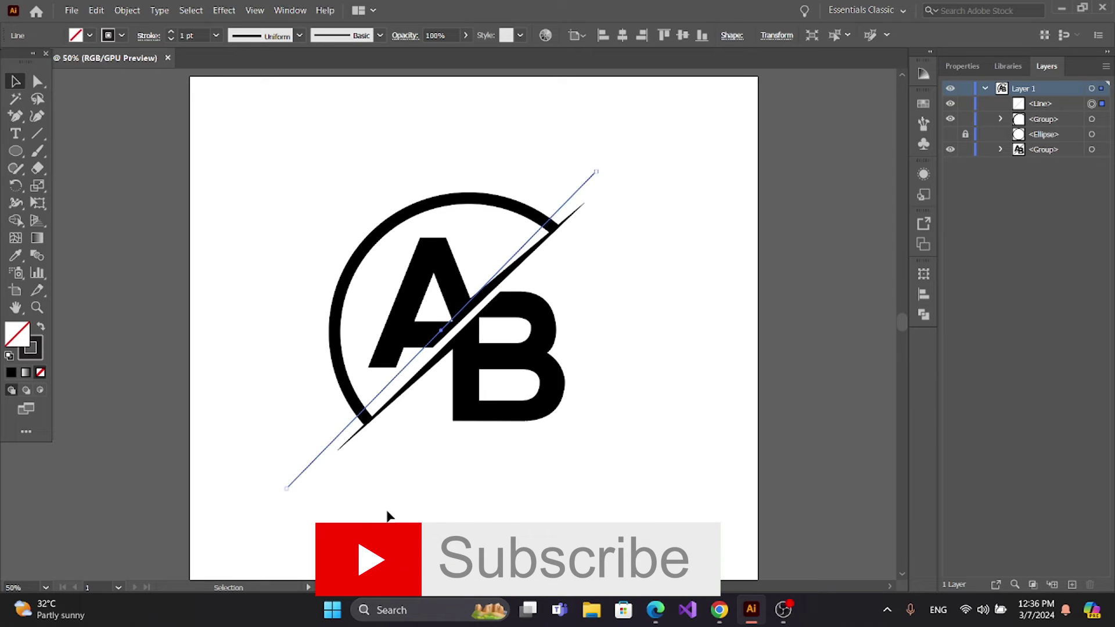
Remove the ring sliver between line and slash, plus the piece where slash meets ring.
drag(227, 124, 632, 532)
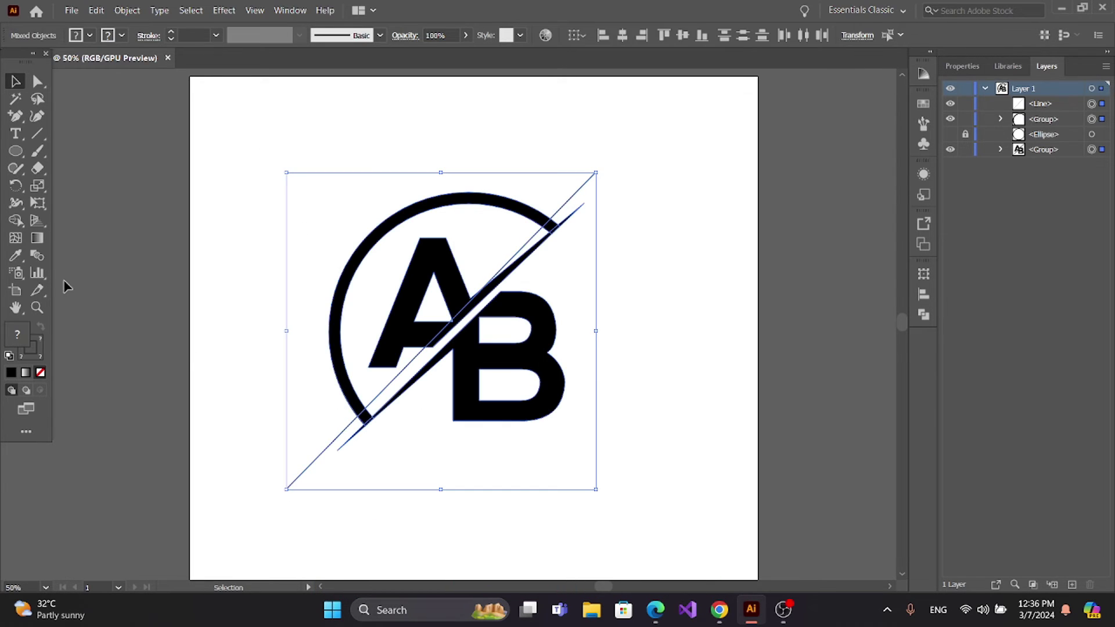
click(15, 220)
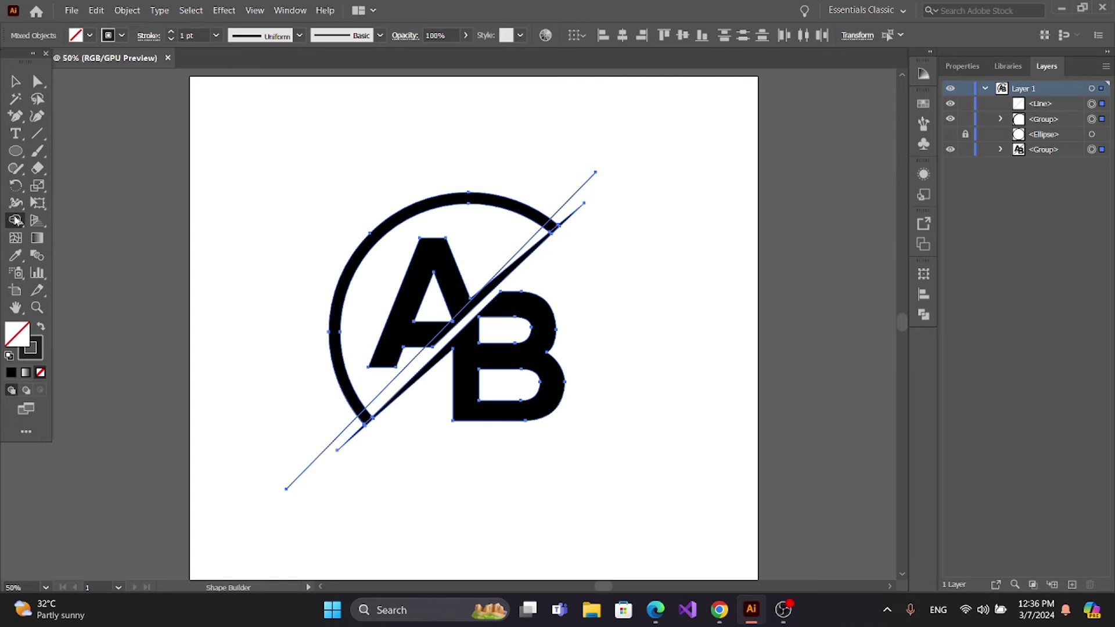
alt+click(365, 417)
alt+click(548, 226)
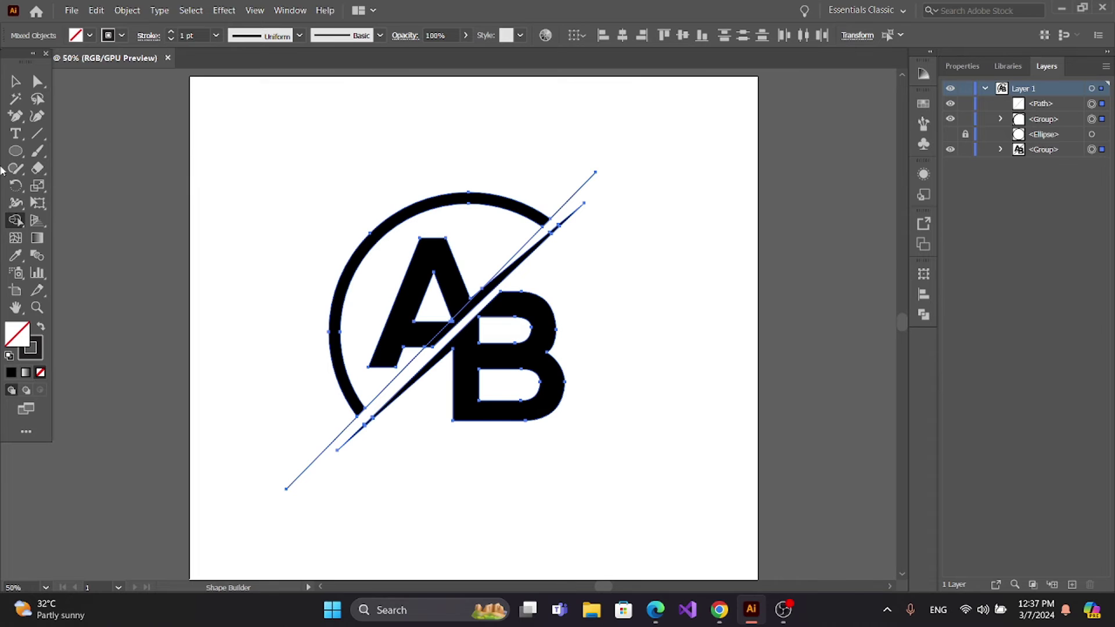
click(16, 81)
click(97, 113)
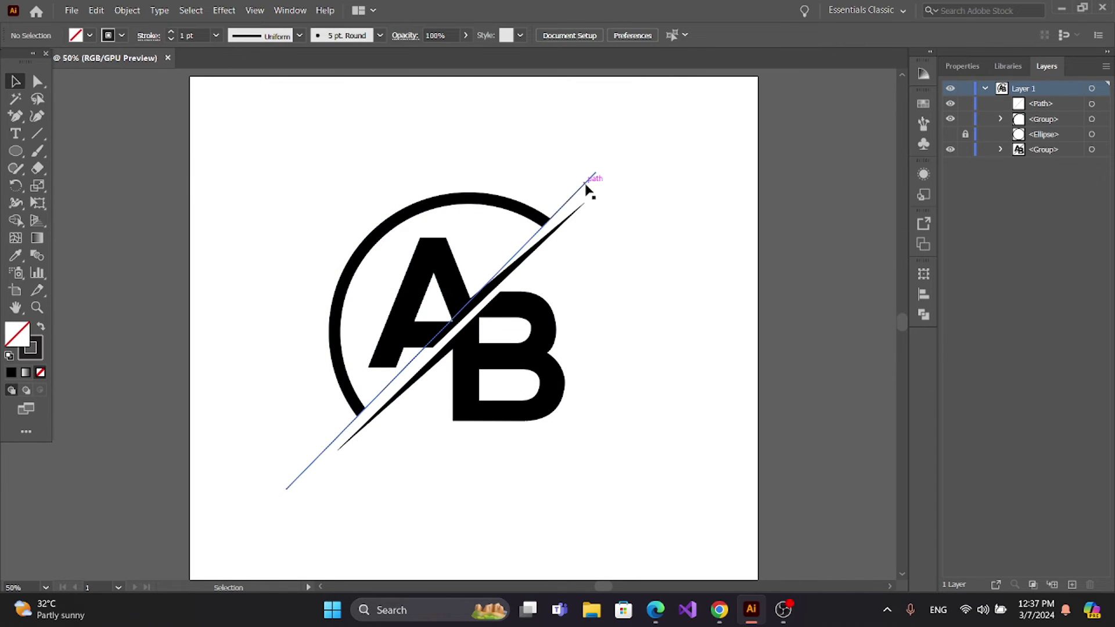
Delete the helper line and return the zoom to 50%.
click(585, 187)
key(Delete)
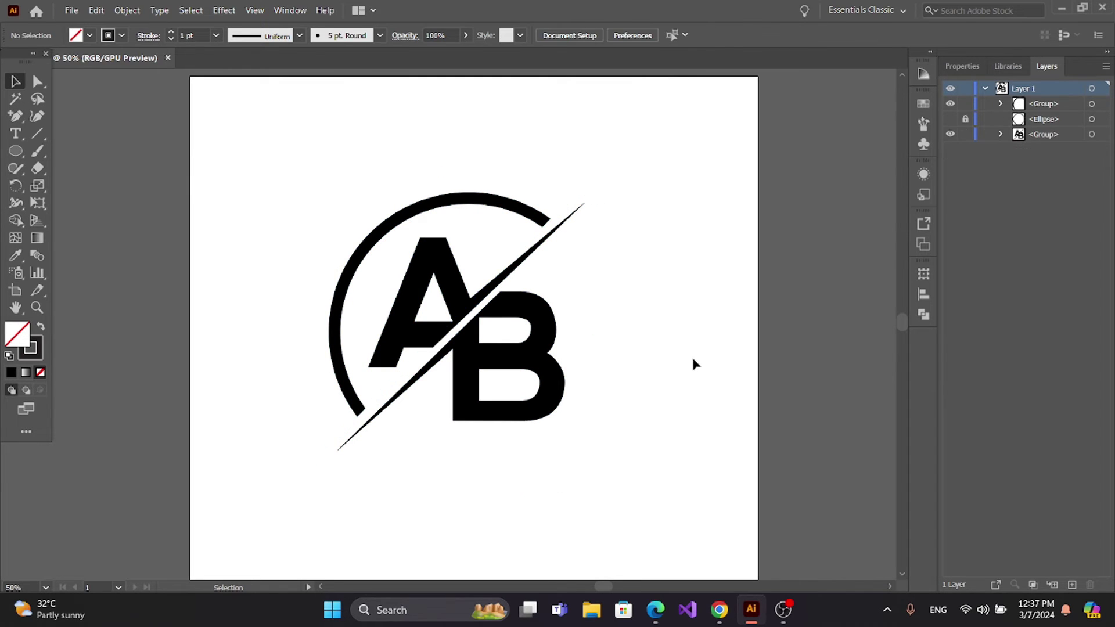
key(ctrl+minus)
key(ctrl+equal)
Show and unlock the full Ellipse circle copy, then select it.
click(949, 119)
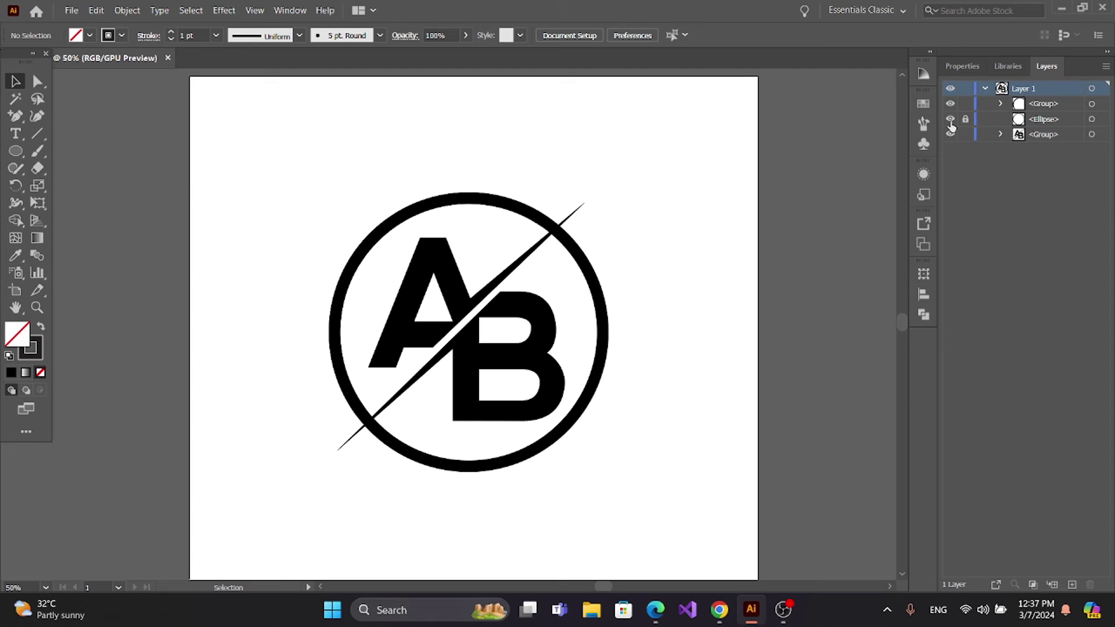
click(965, 119)
click(592, 260)
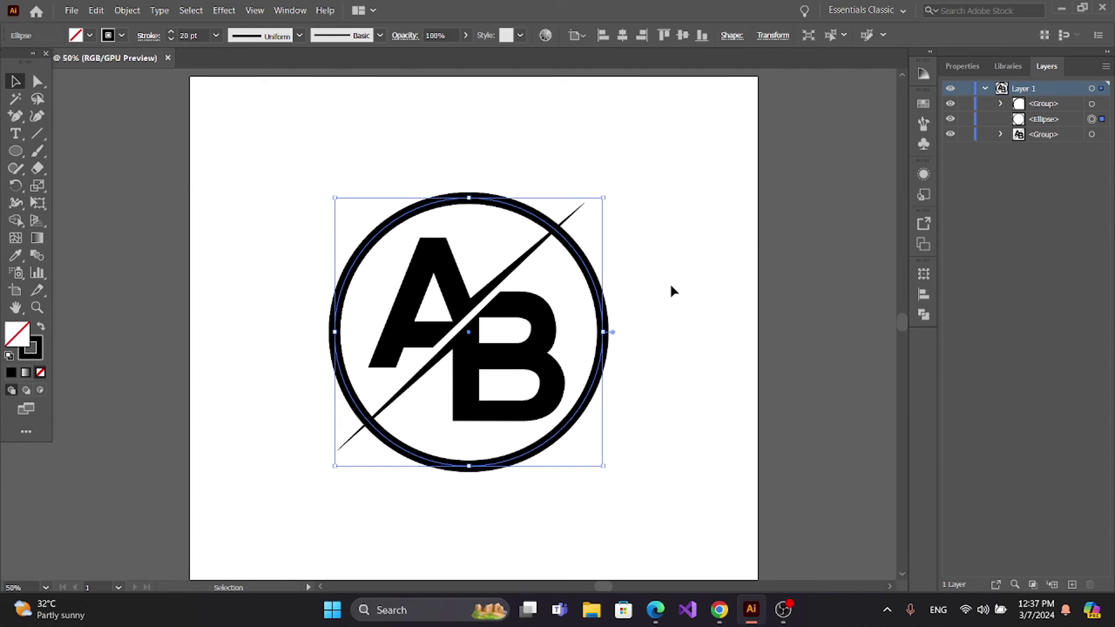
Type ASTRAL BRIGHT in capitals along the circle with the Type on a Path tool.
click(20, 135)
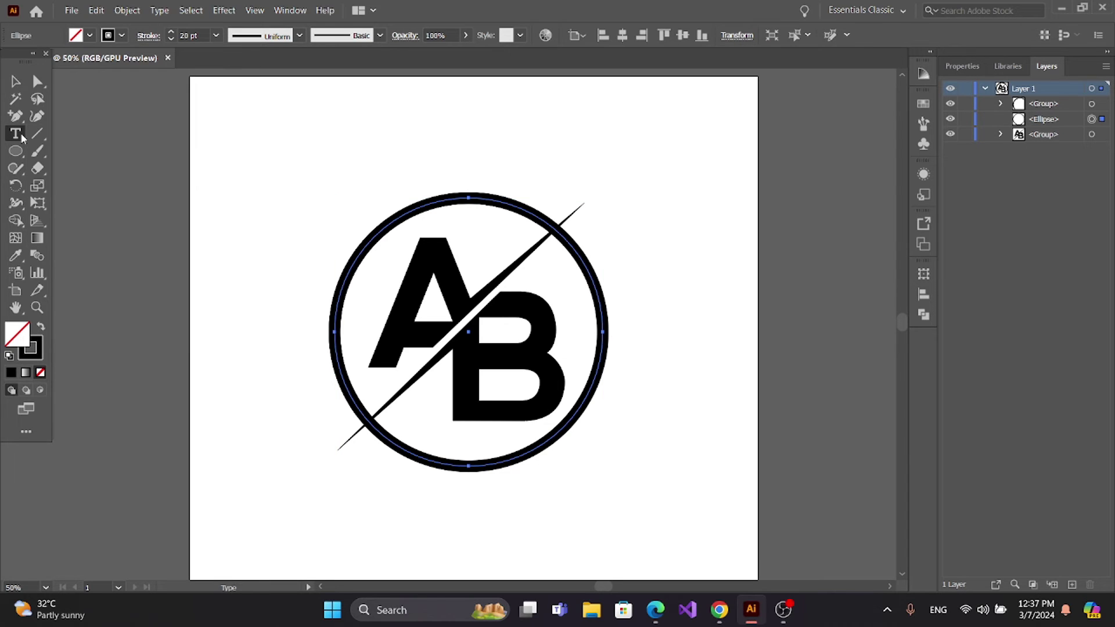
click(21, 136)
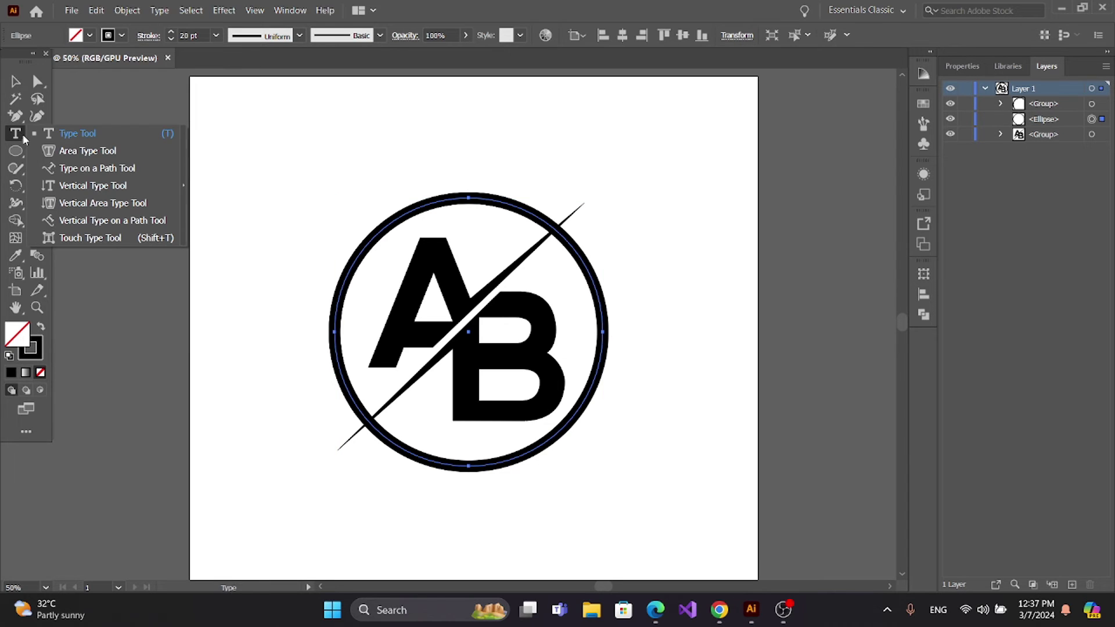
click(64, 169)
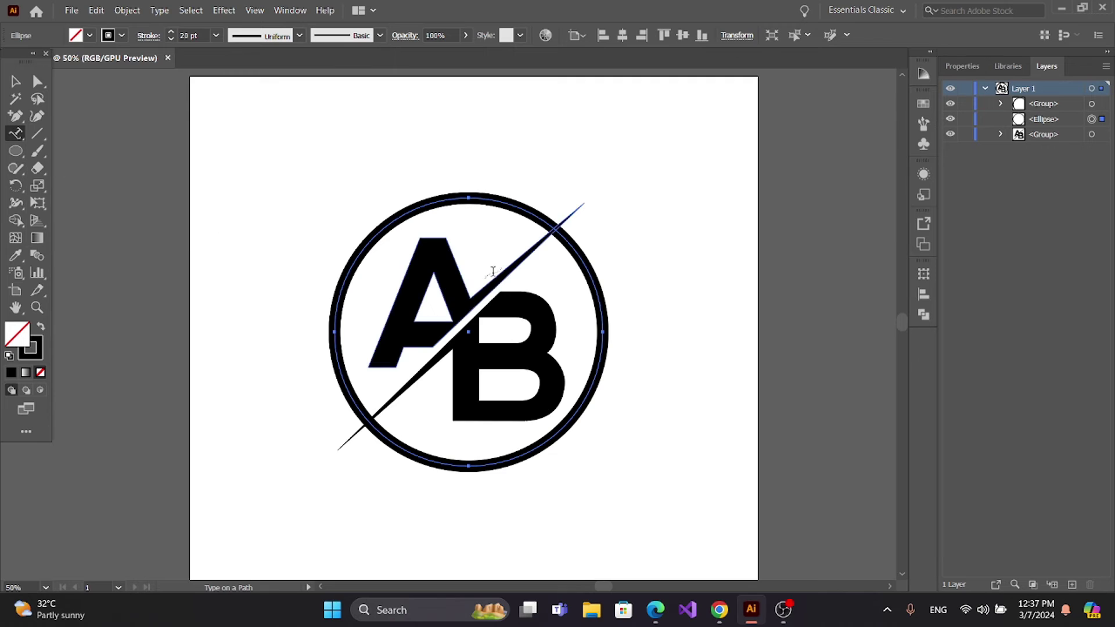
click(583, 256)
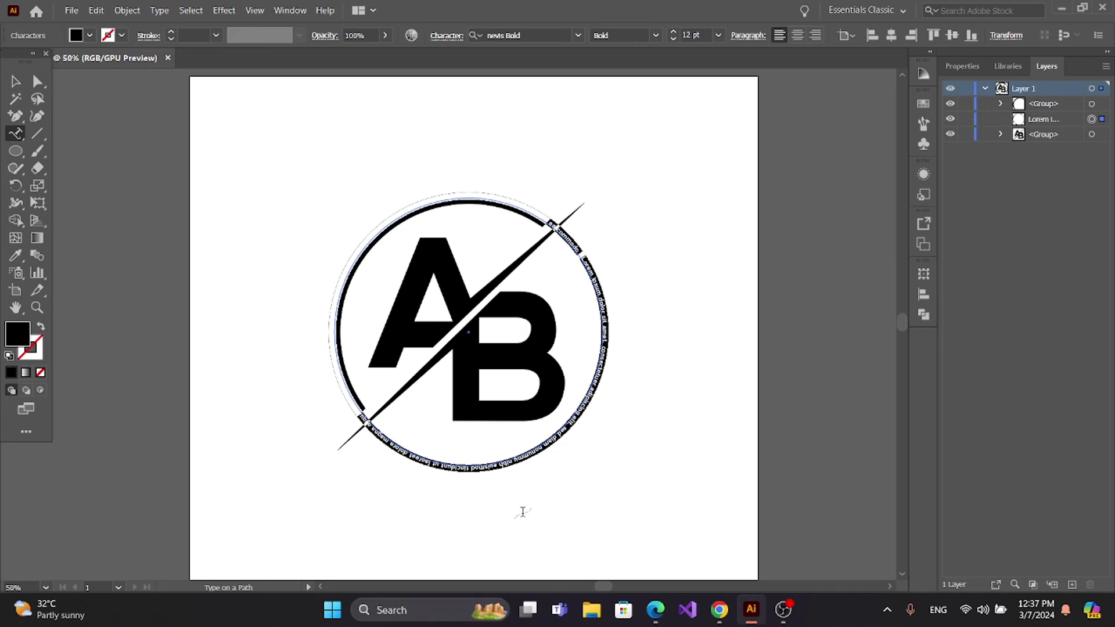
key(Caps_Lock)
text(ASTRAL BRIGHT)
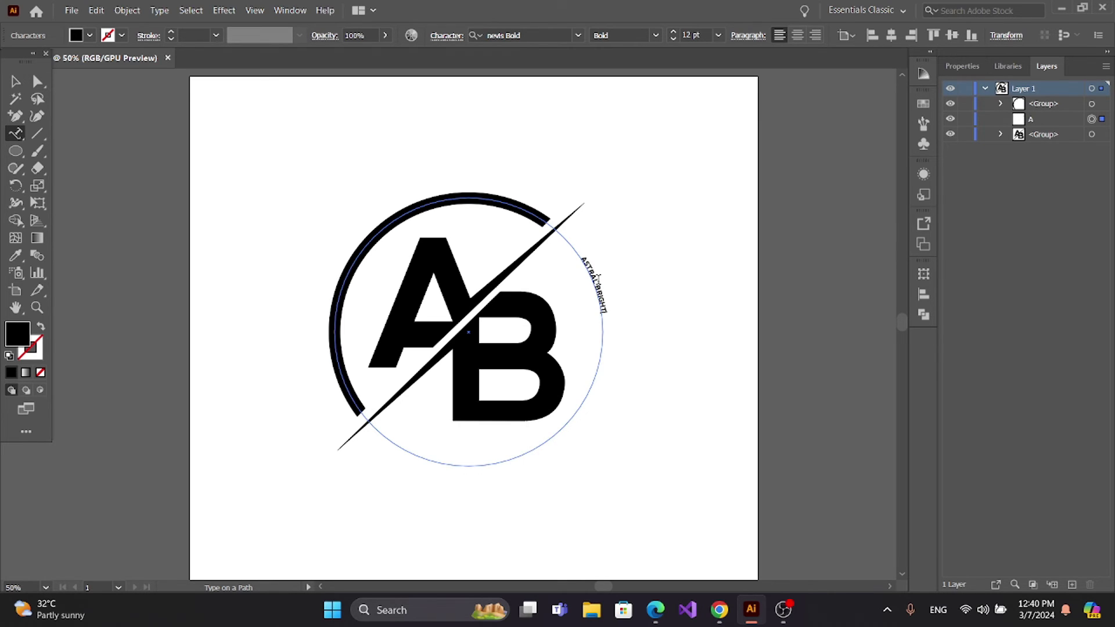
key(Caps_Lock)
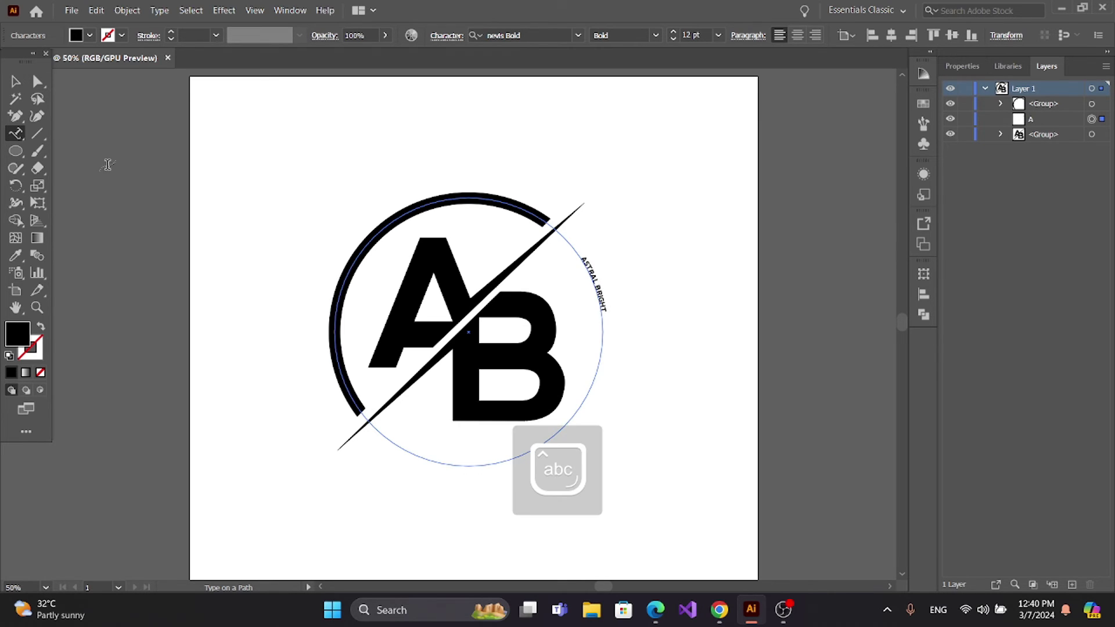
key(Escape)
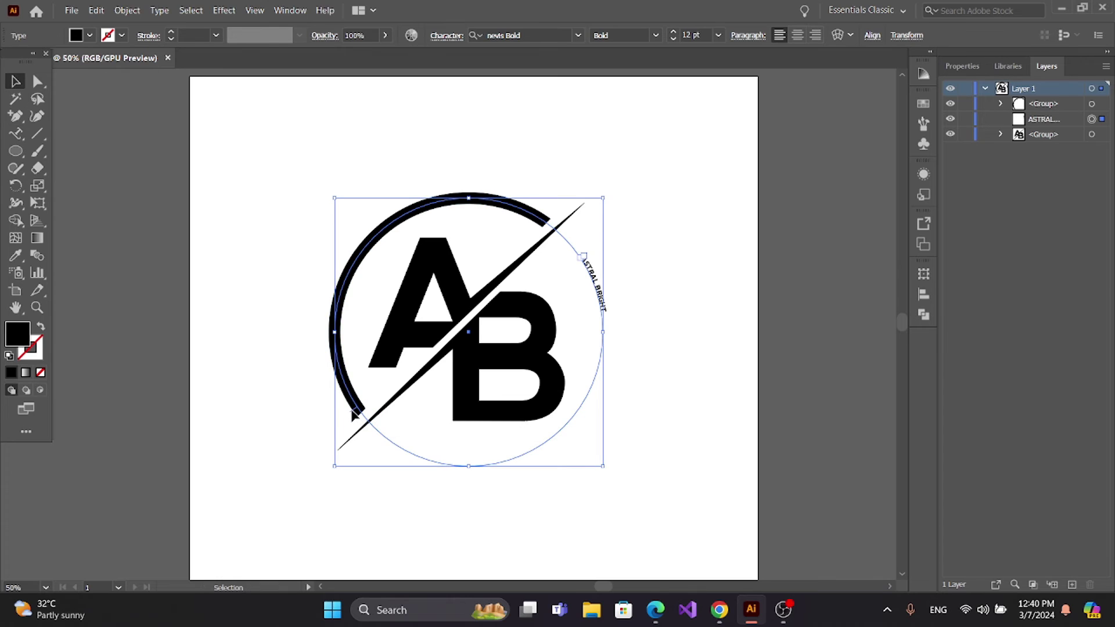
Slide the text's start beside the slash and widen its letter spacing.
drag(582, 256, 562, 231)
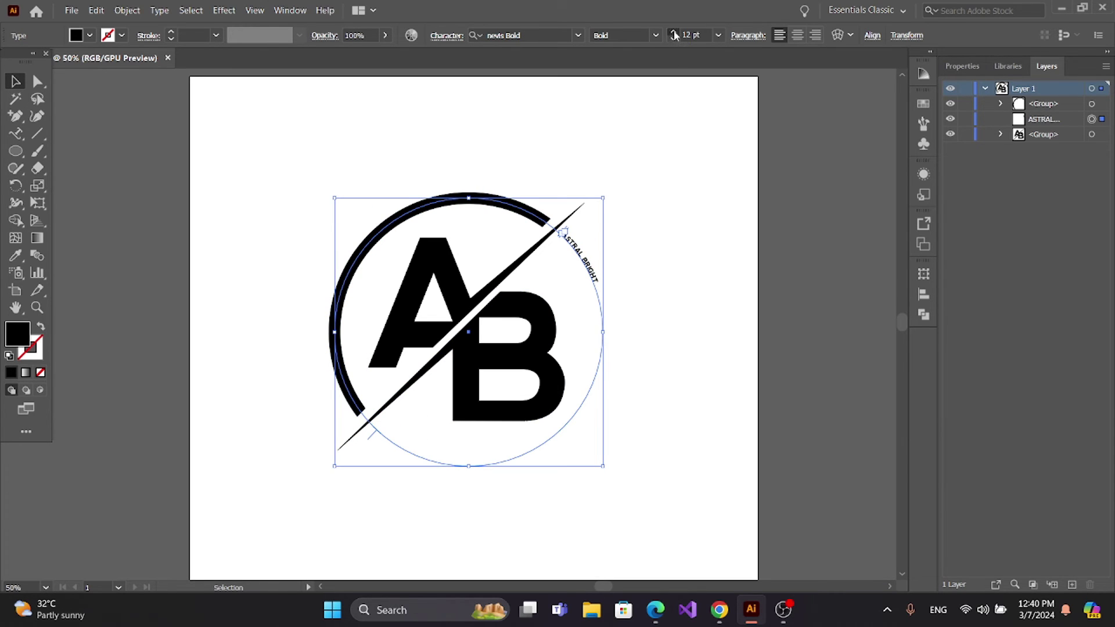
scroll(674, 36, up, 17)
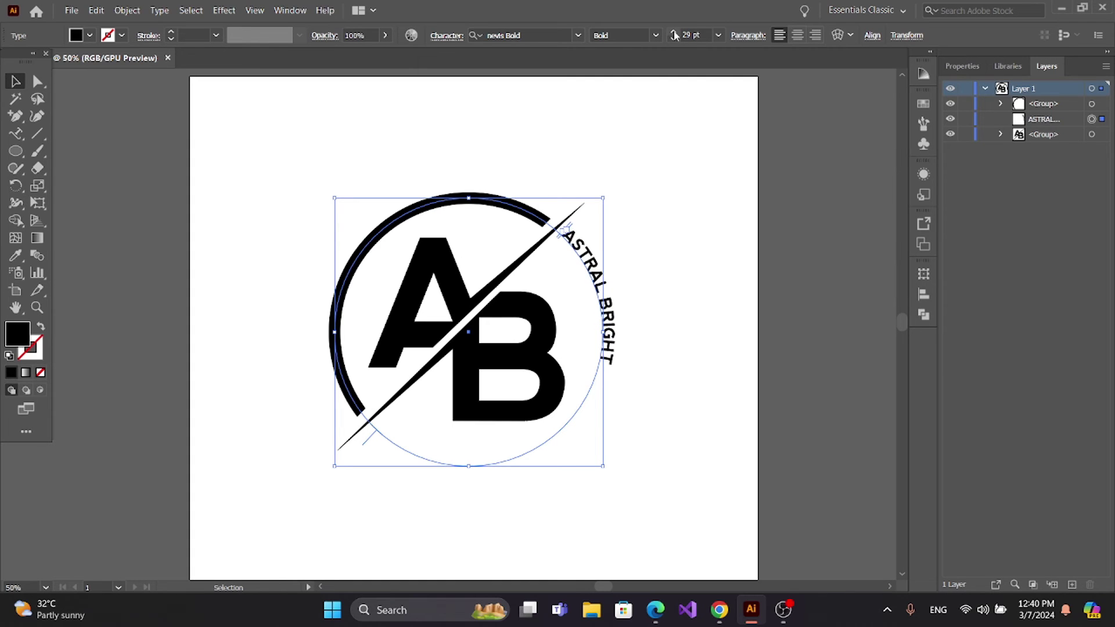
click(447, 35)
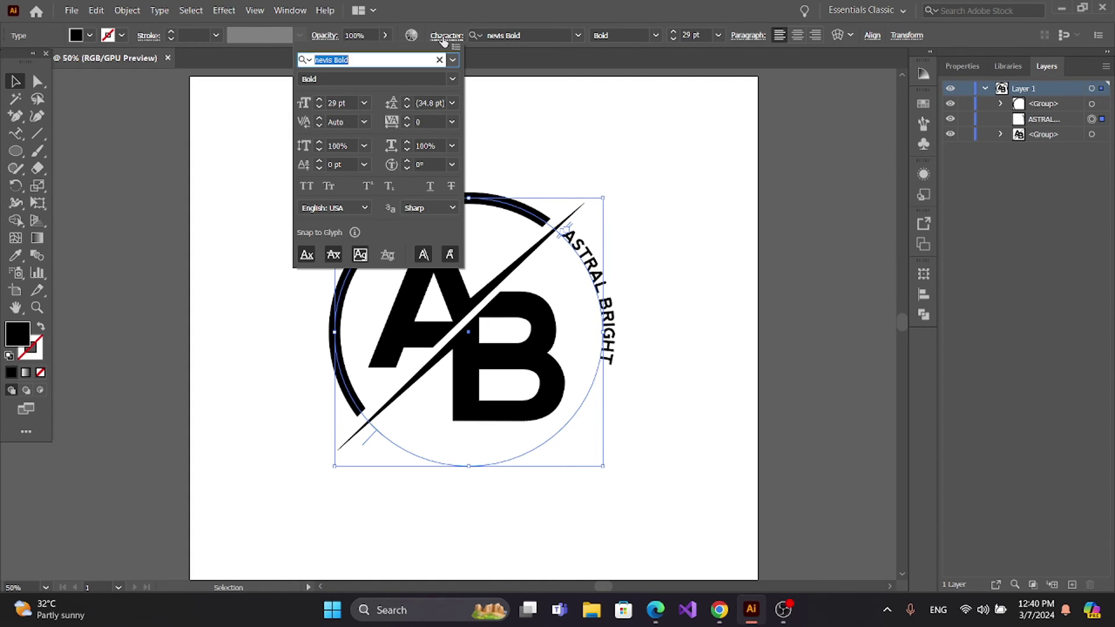
click(425, 122)
key(Return)
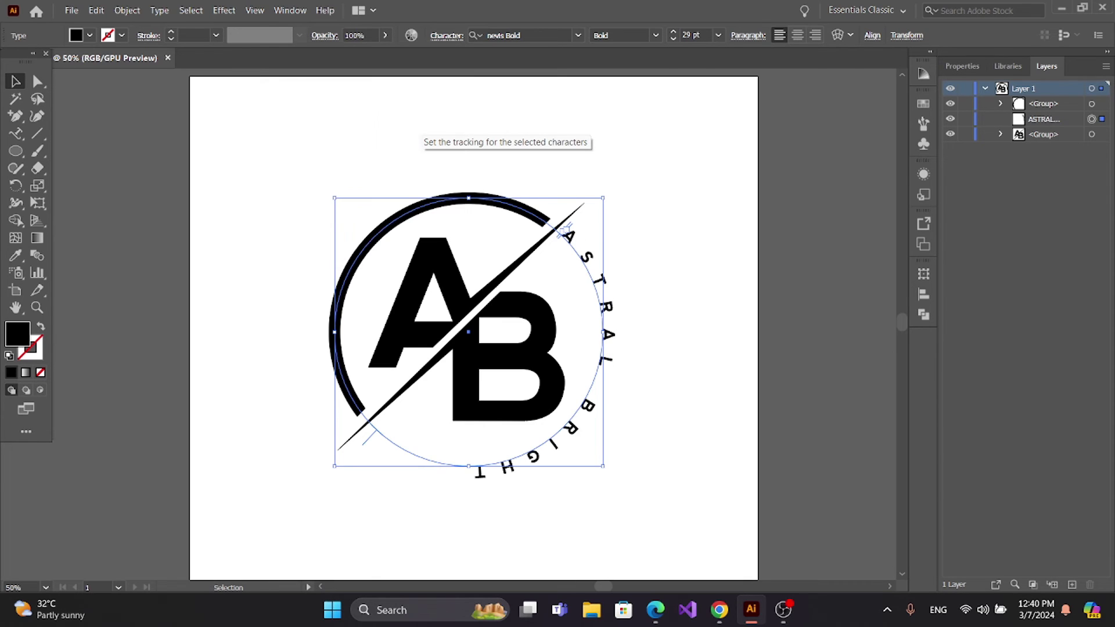
Set the text size to 30 pt and tracking to 1200 in the Character panel.
click(673, 32)
click(673, 32)
click(673, 39)
click(673, 39)
click(448, 35)
click(423, 121)
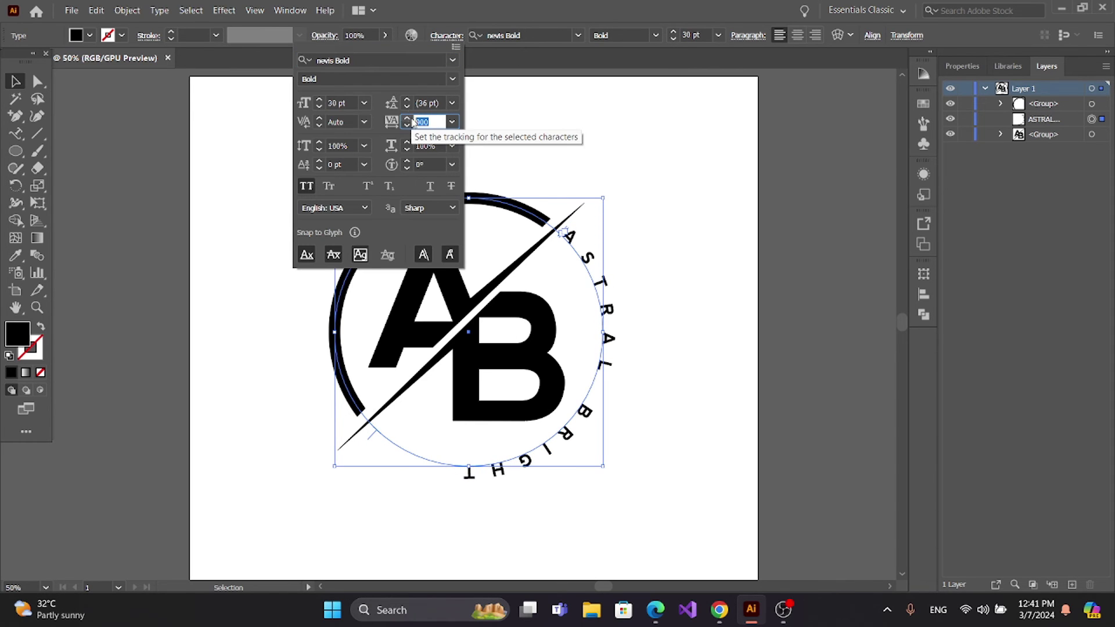
text(1200)
key(Return)
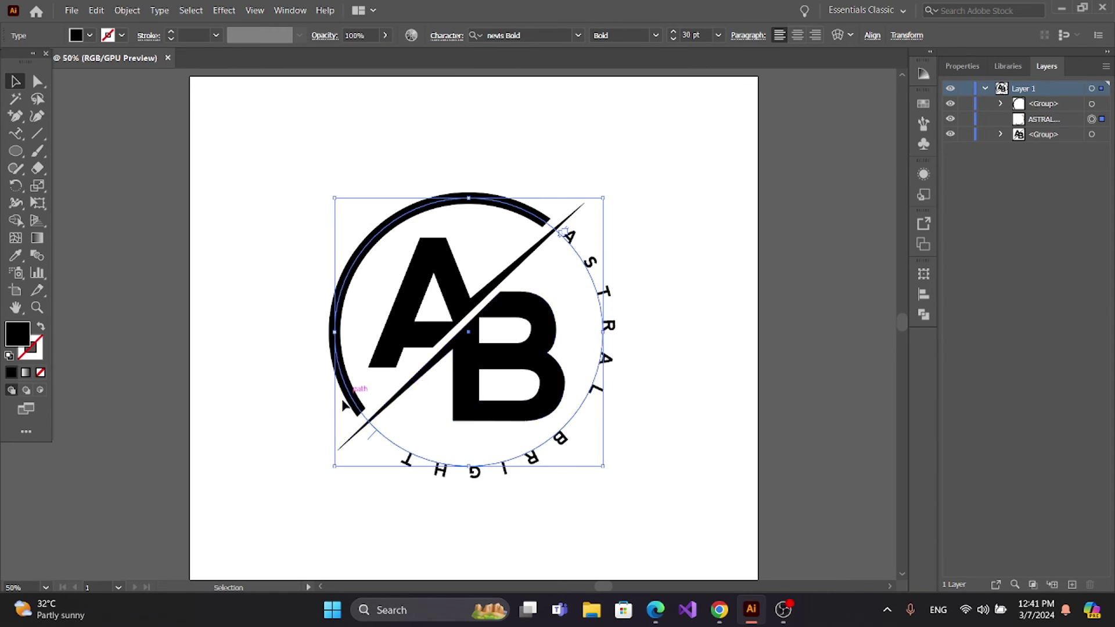
Raise the ASTRAL BRIGHT size step by step to 35 pt, checking the layout.
click(673, 32)
click(673, 32)
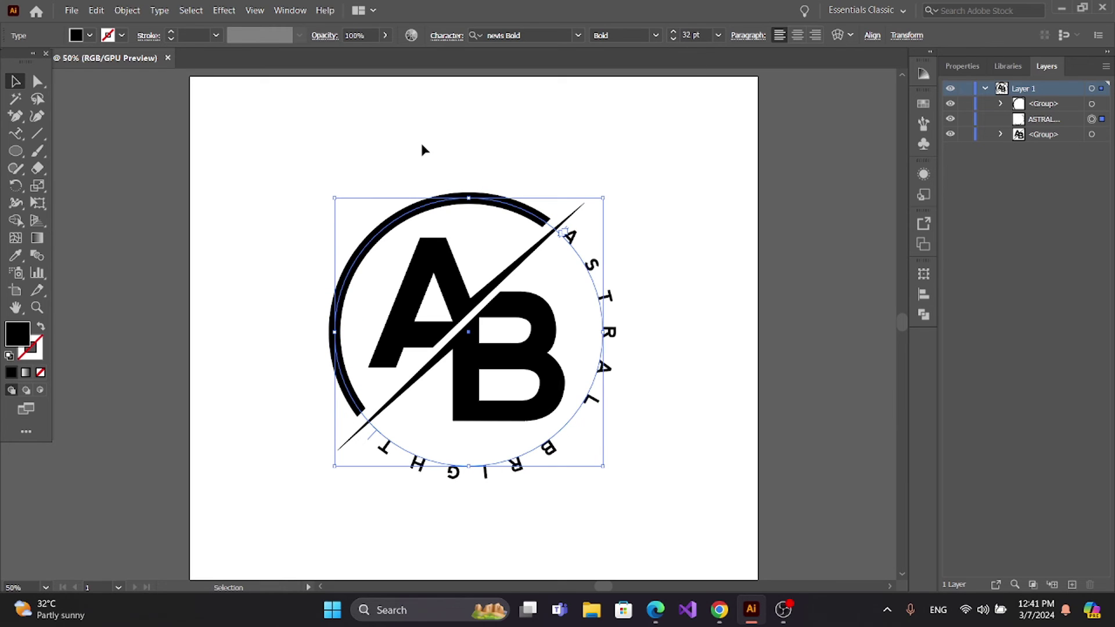
click(192, 107)
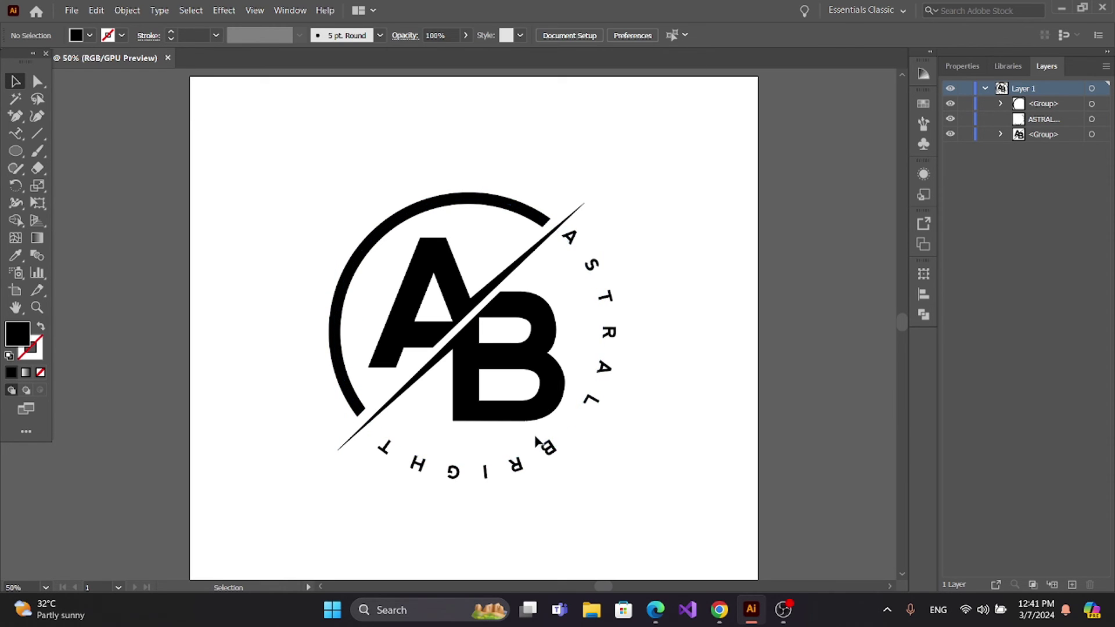
click(558, 454)
click(673, 31)
click(673, 32)
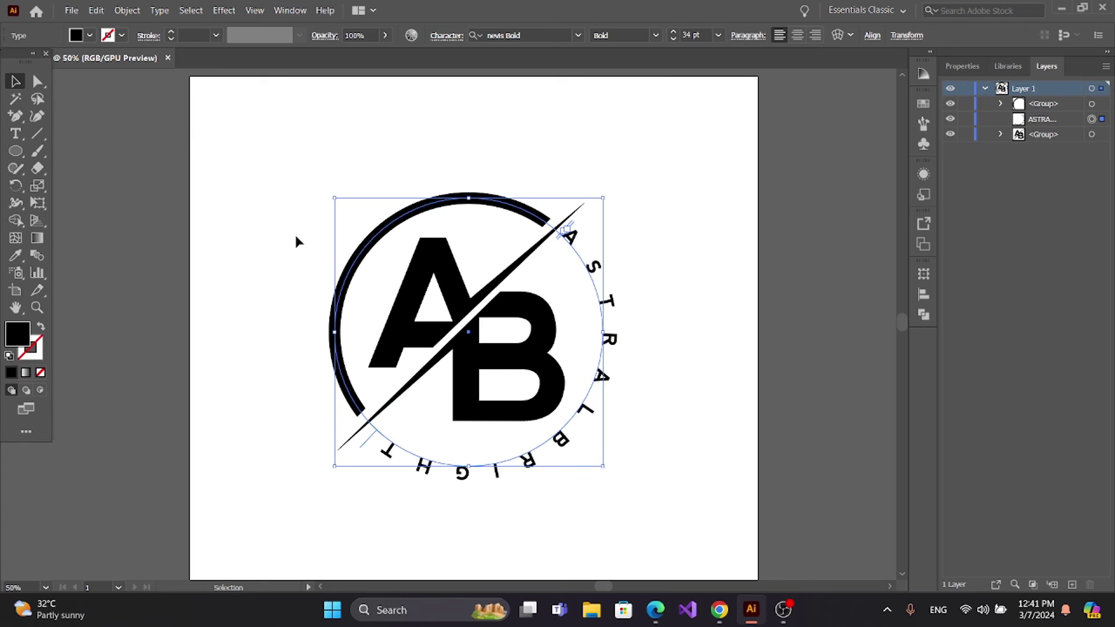
click(673, 32)
click(217, 148)
click(617, 332)
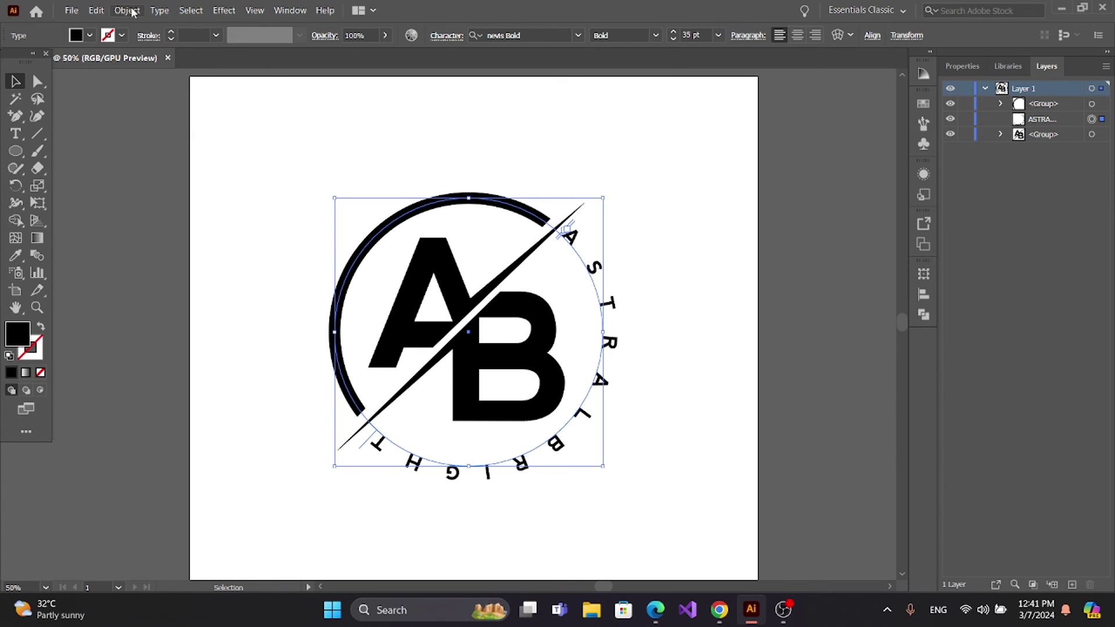
Expand the ASTRAL BRIGHT path text into outlined shapes with Object > Expand.
click(642, 250)
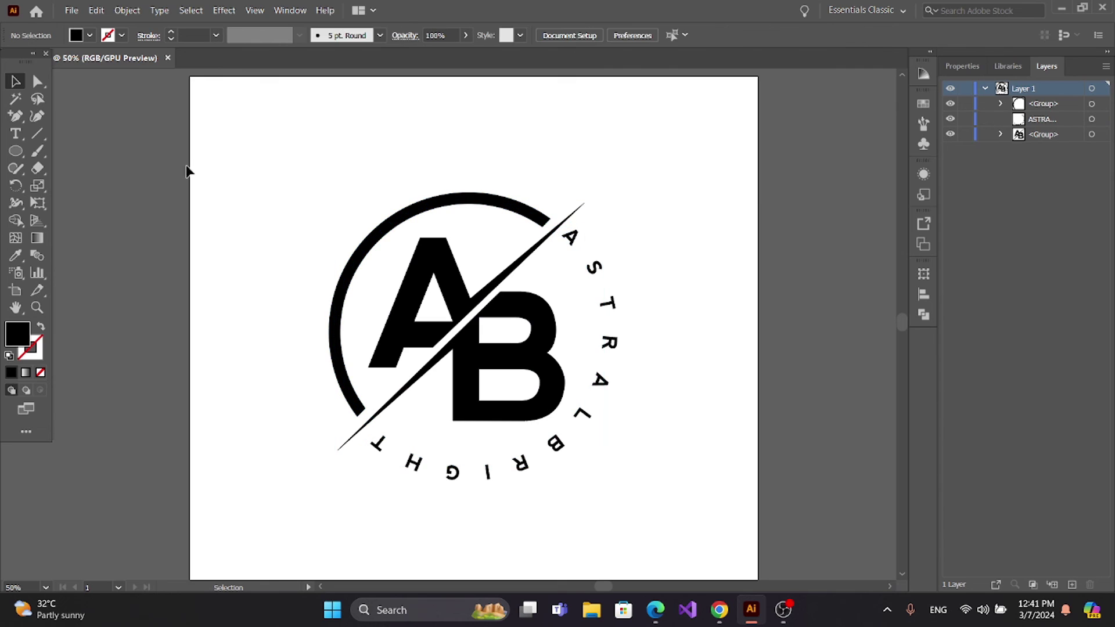
click(572, 241)
click(128, 10)
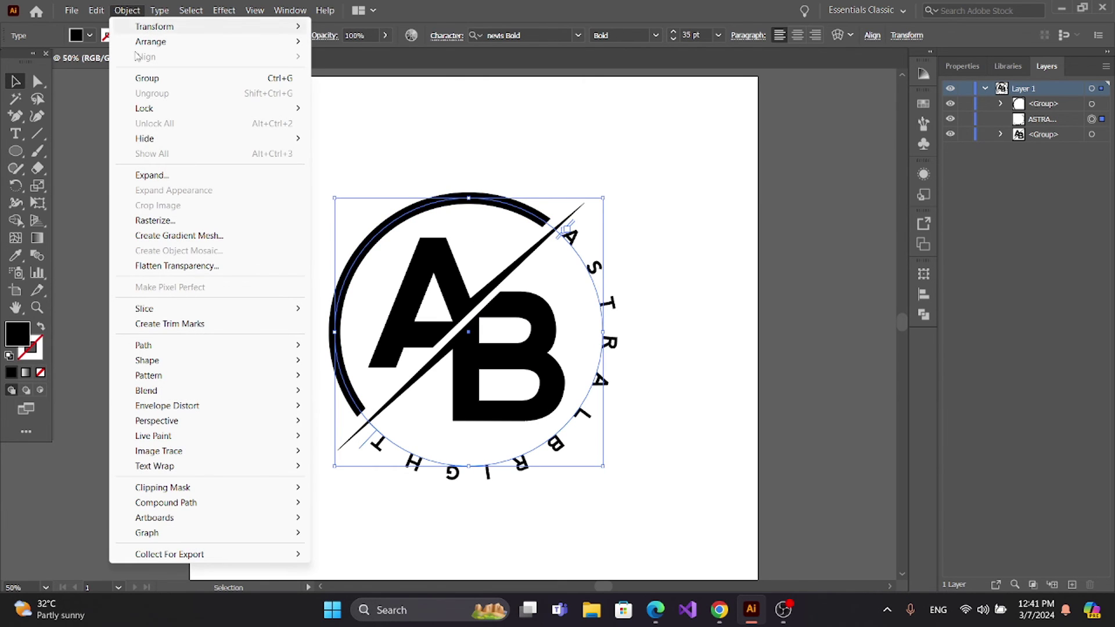
click(157, 174)
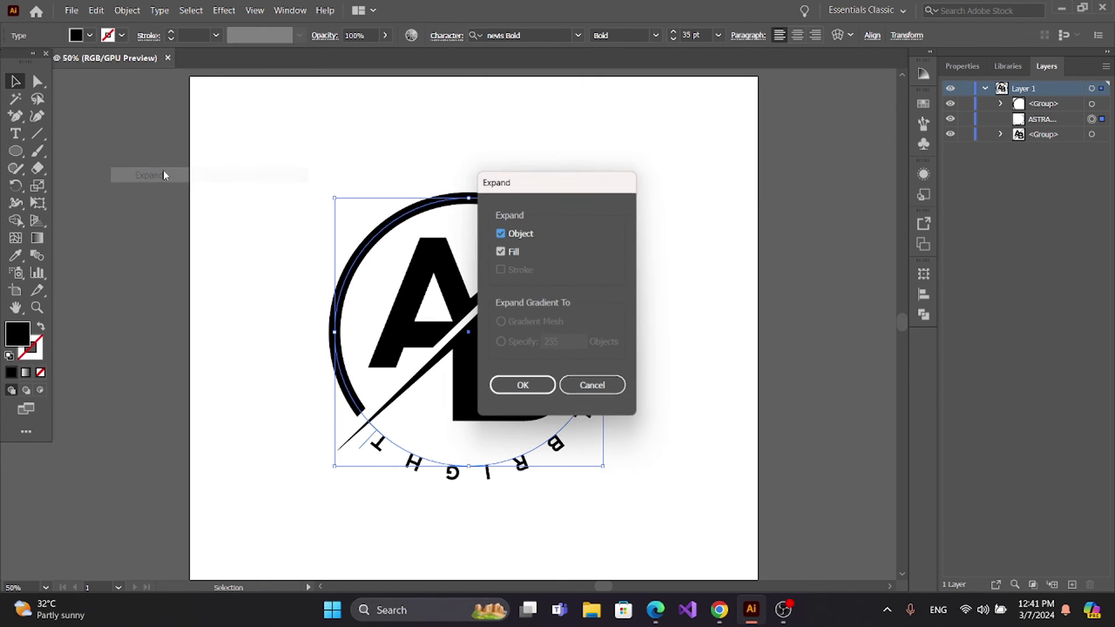
click(519, 386)
Scale the expanded letter group slightly with its corner handle.
click(305, 357)
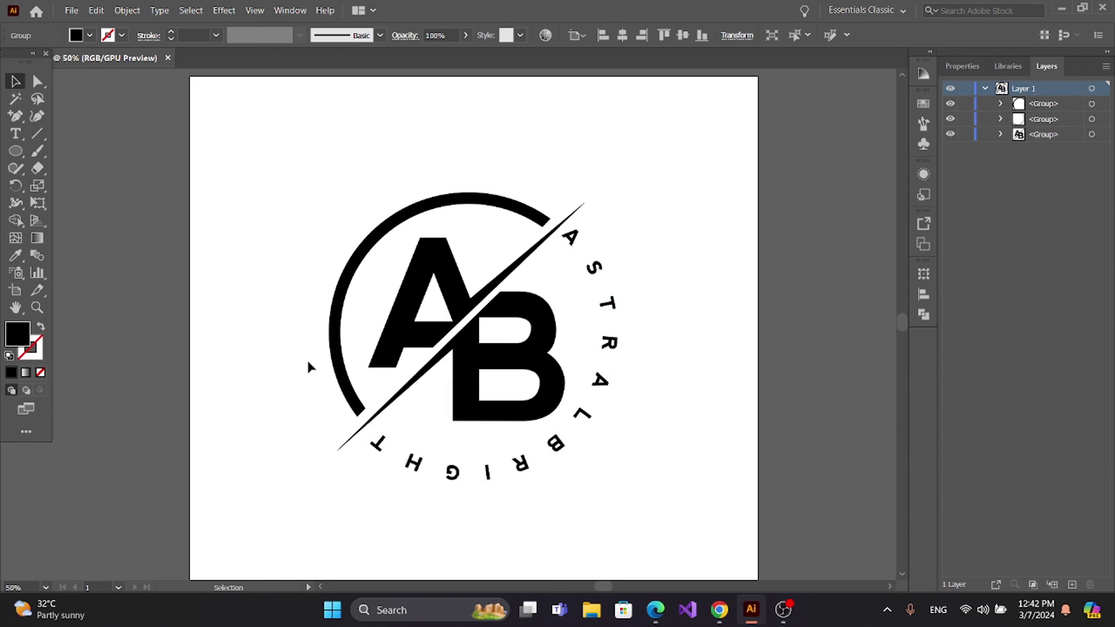
click(595, 262)
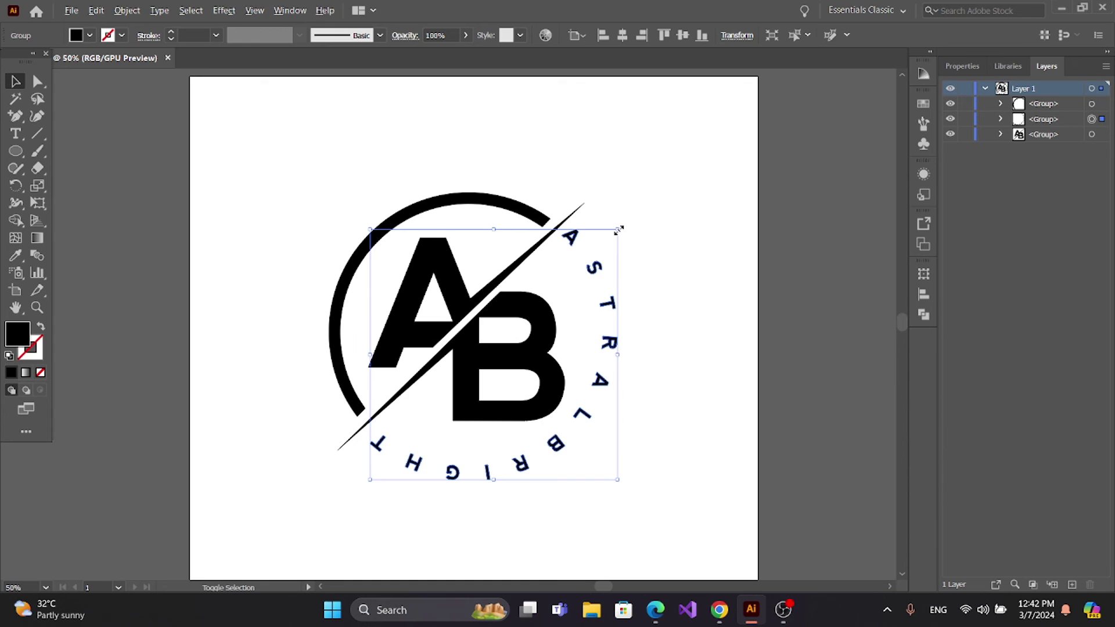
drag(618, 229, 619, 234)
Export the artboard through Export for Screens as a 1x PNG to the Desktop.
click(284, 277)
key(ctrl+minus)
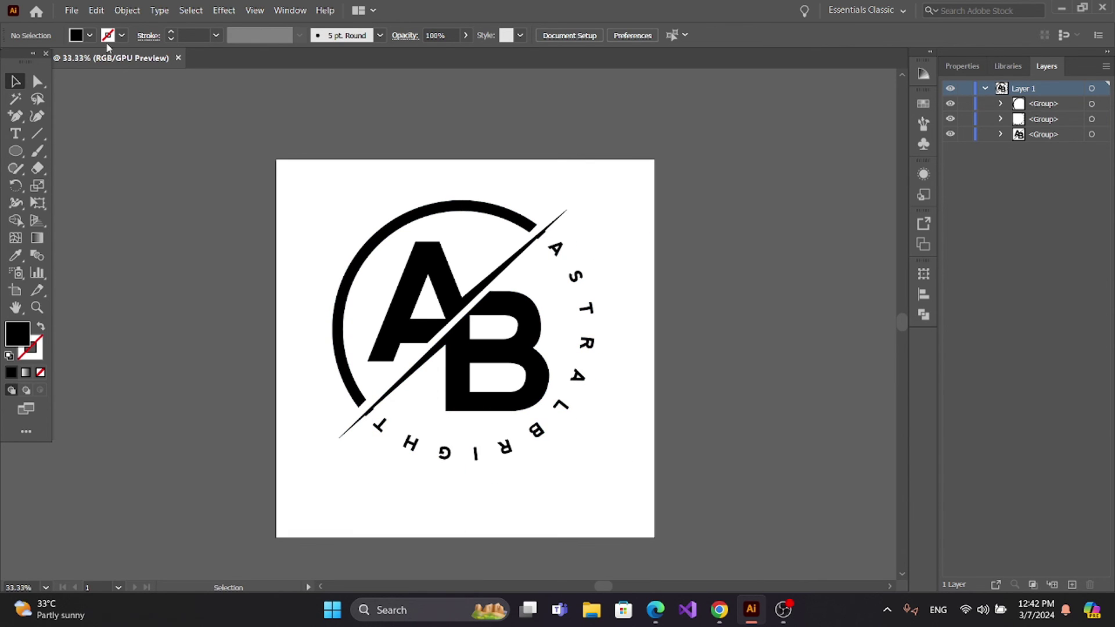
click(72, 11)
mouse_move(125, 270)
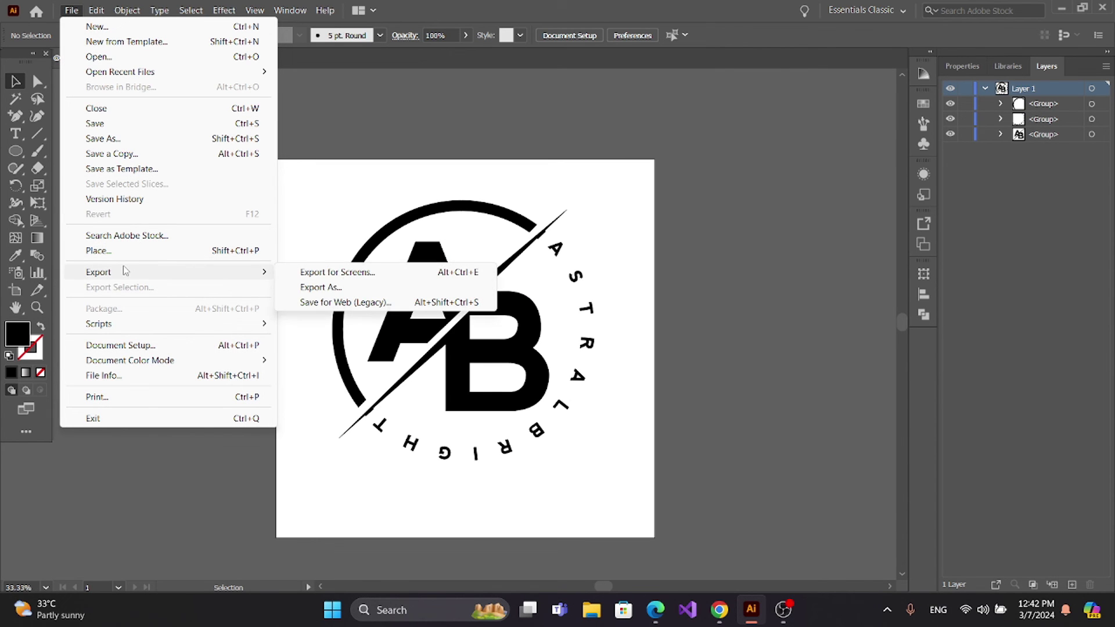
click(322, 275)
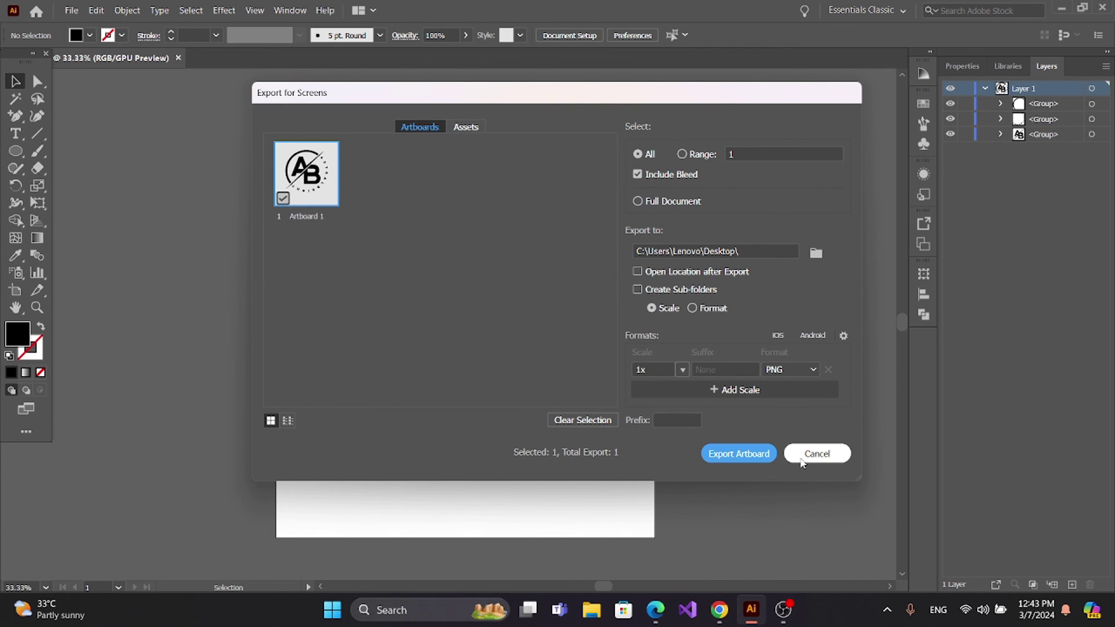
click(814, 453)
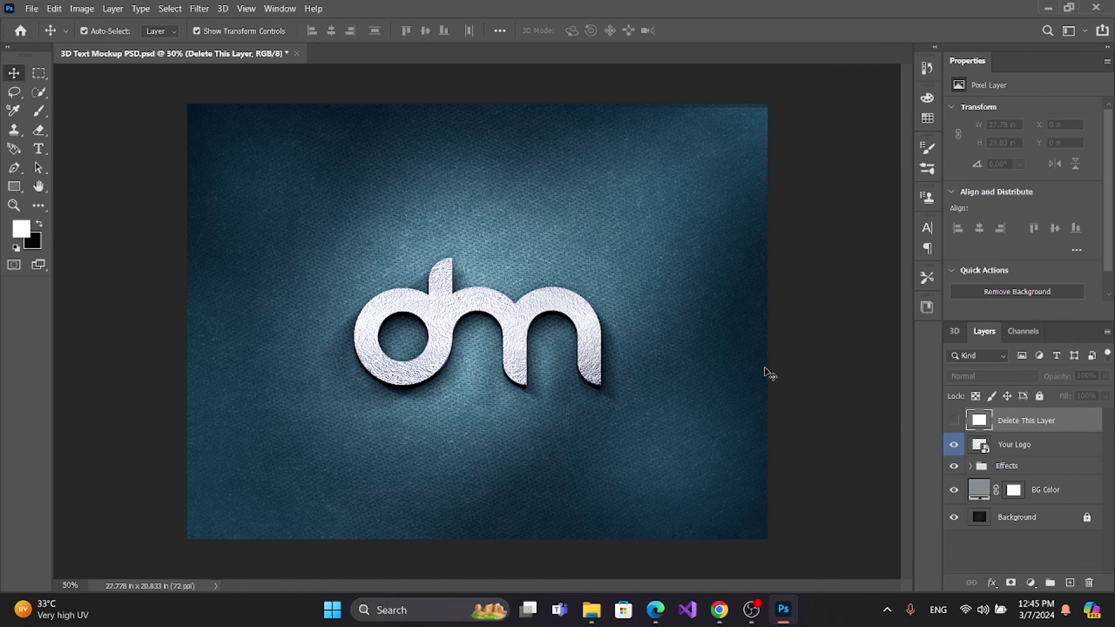
In the Your Logo smart object, hide the dm logo and place-embed the 26 PNG.
double_click(979, 447)
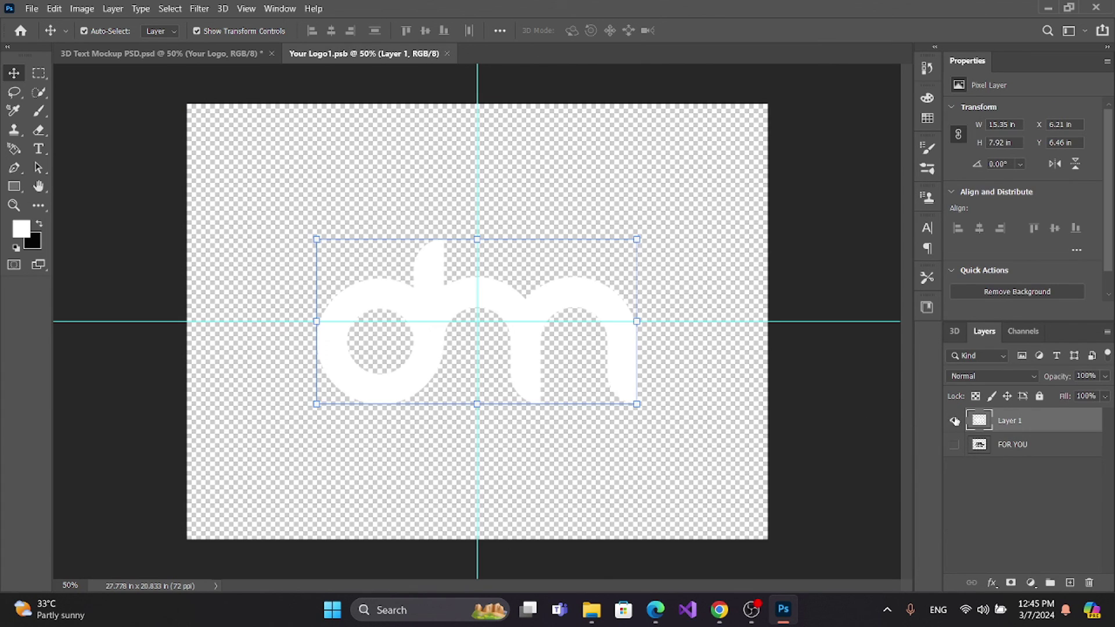
click(953, 420)
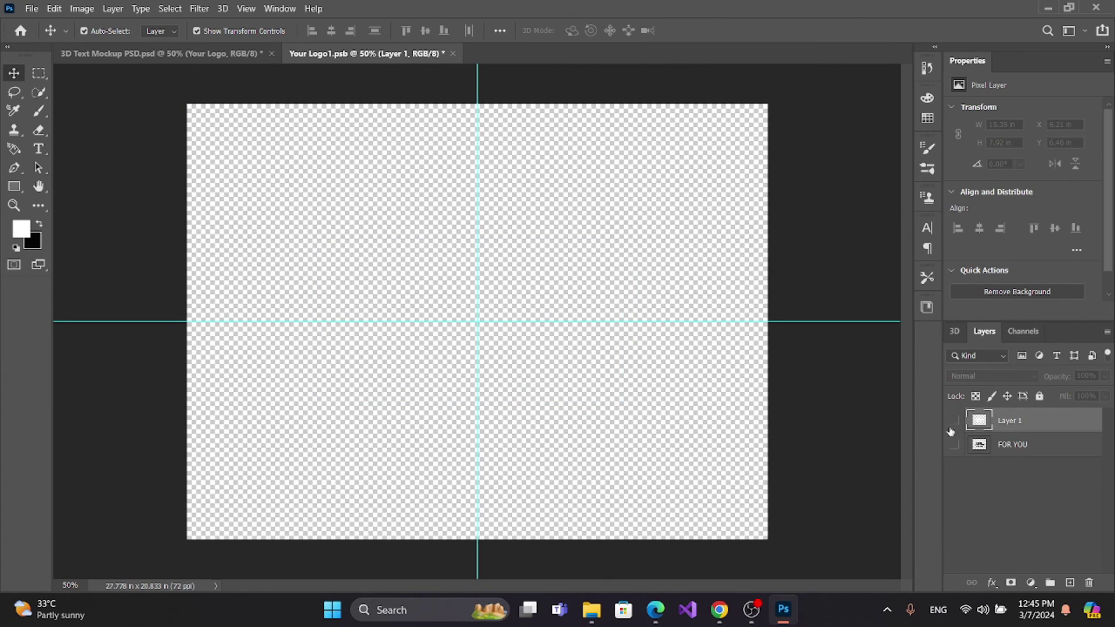
click(33, 9)
click(71, 282)
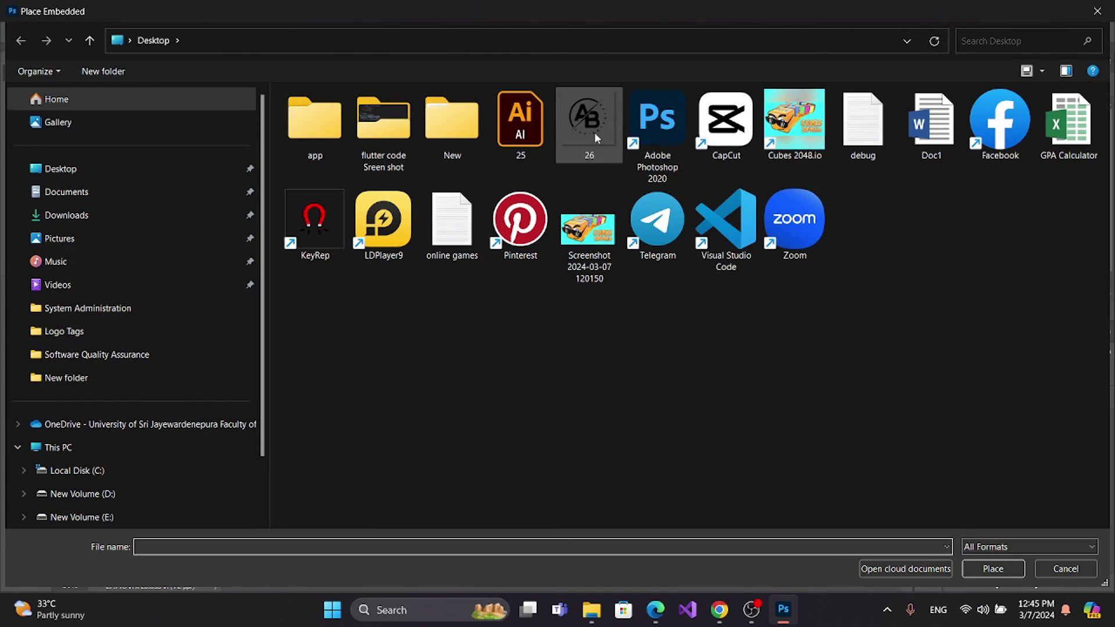
click(592, 129)
click(993, 569)
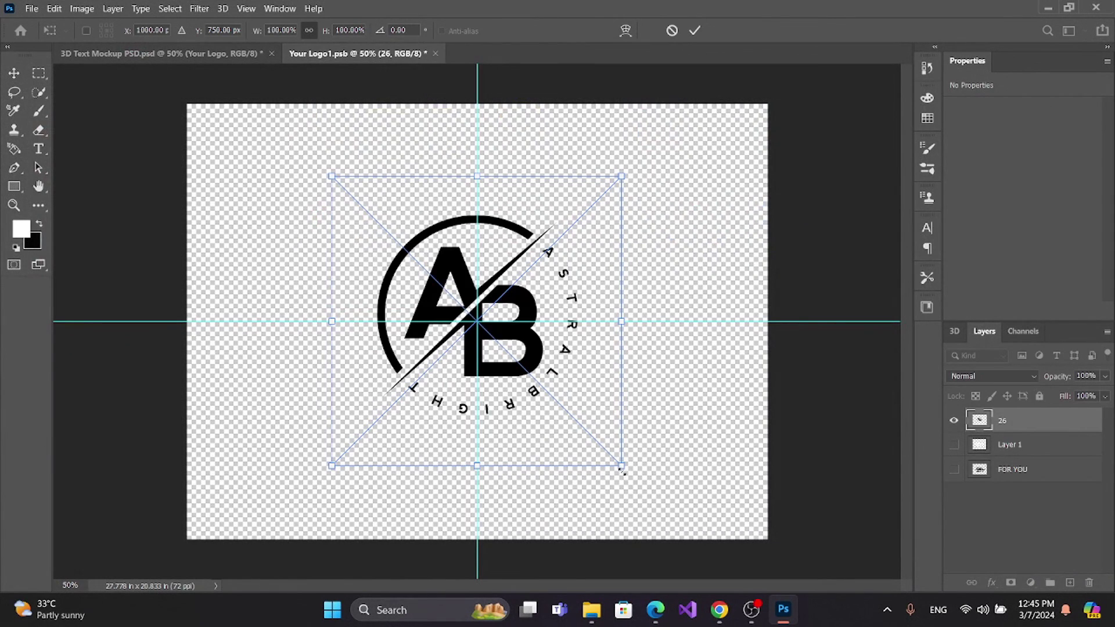
Enlarge the AB logo to about 152%, commit, then close and save the smart object.
drag(623, 468, 699, 542)
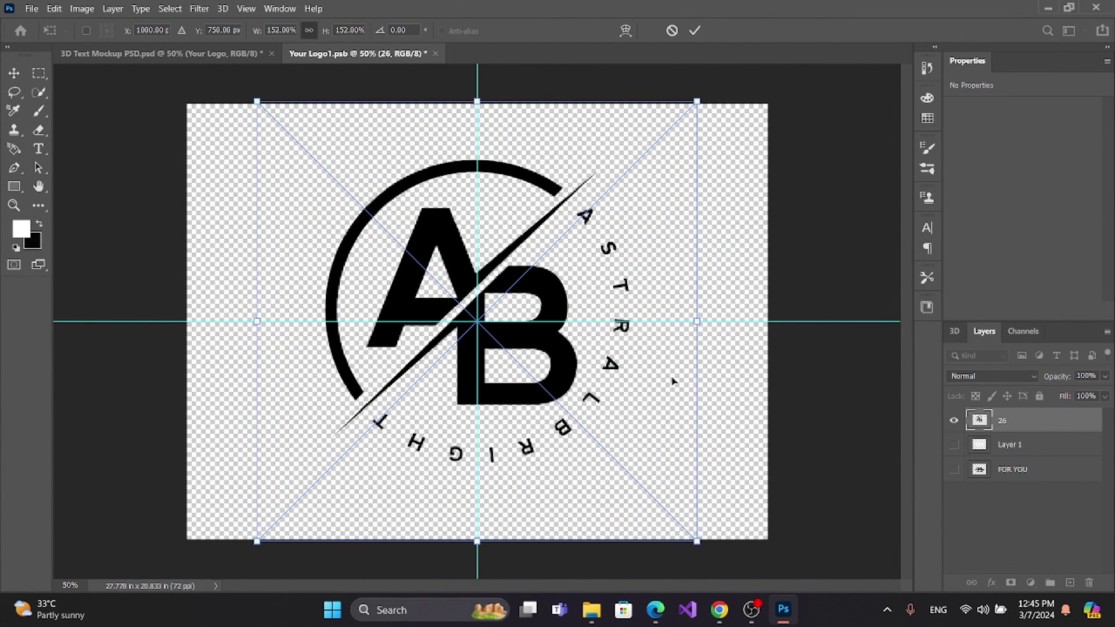
click(690, 33)
click(435, 54)
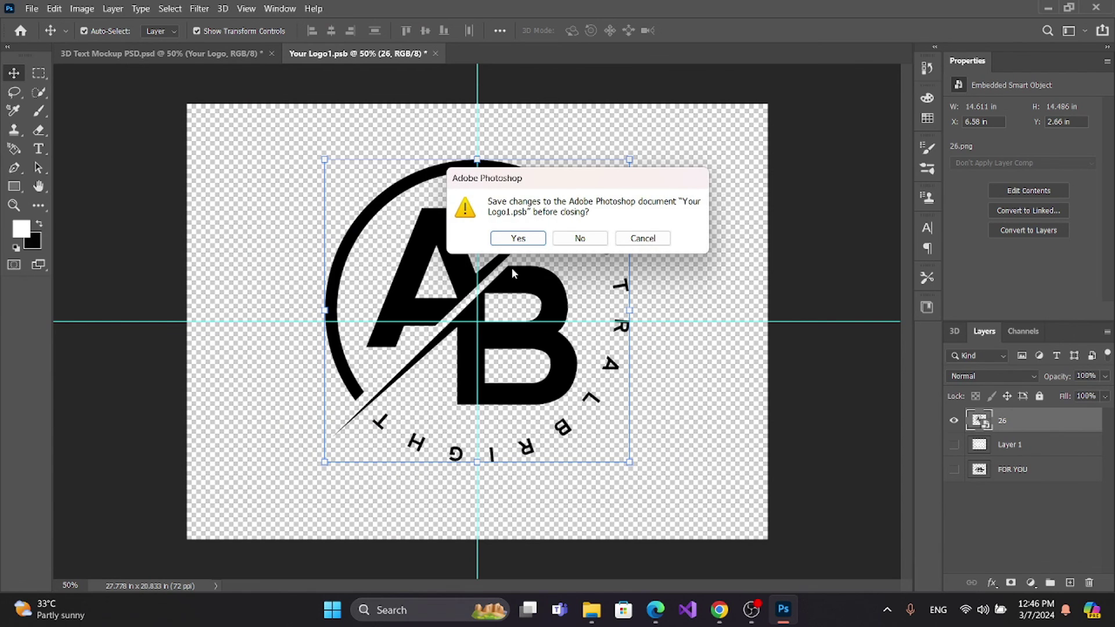
click(511, 240)
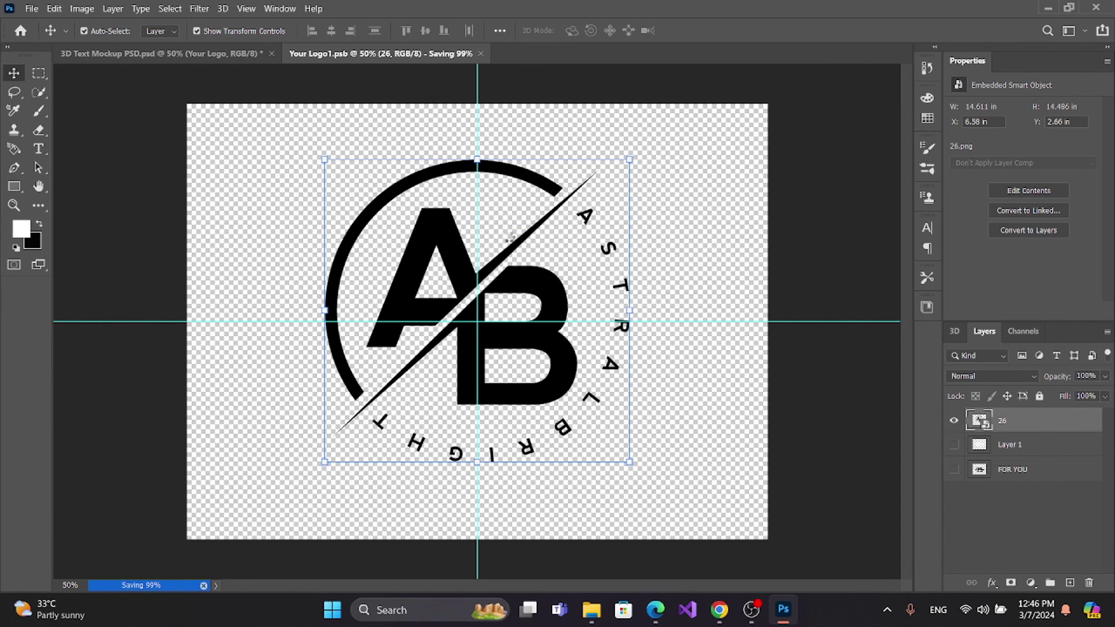